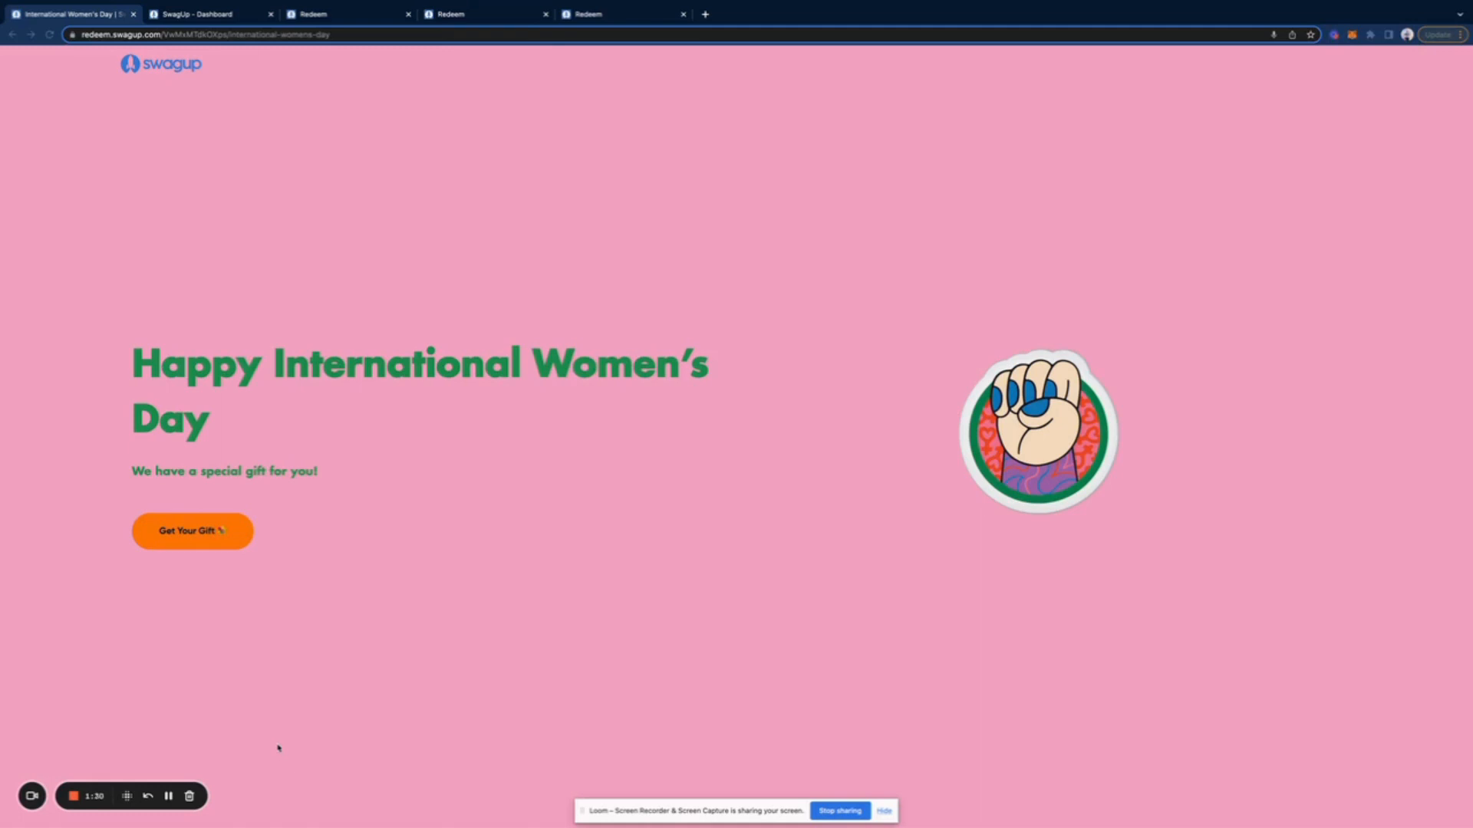
Go from the dashboard to the Redeem pages overview, look through the existing pages and open the choice of redeem page types.
click(234, 15)
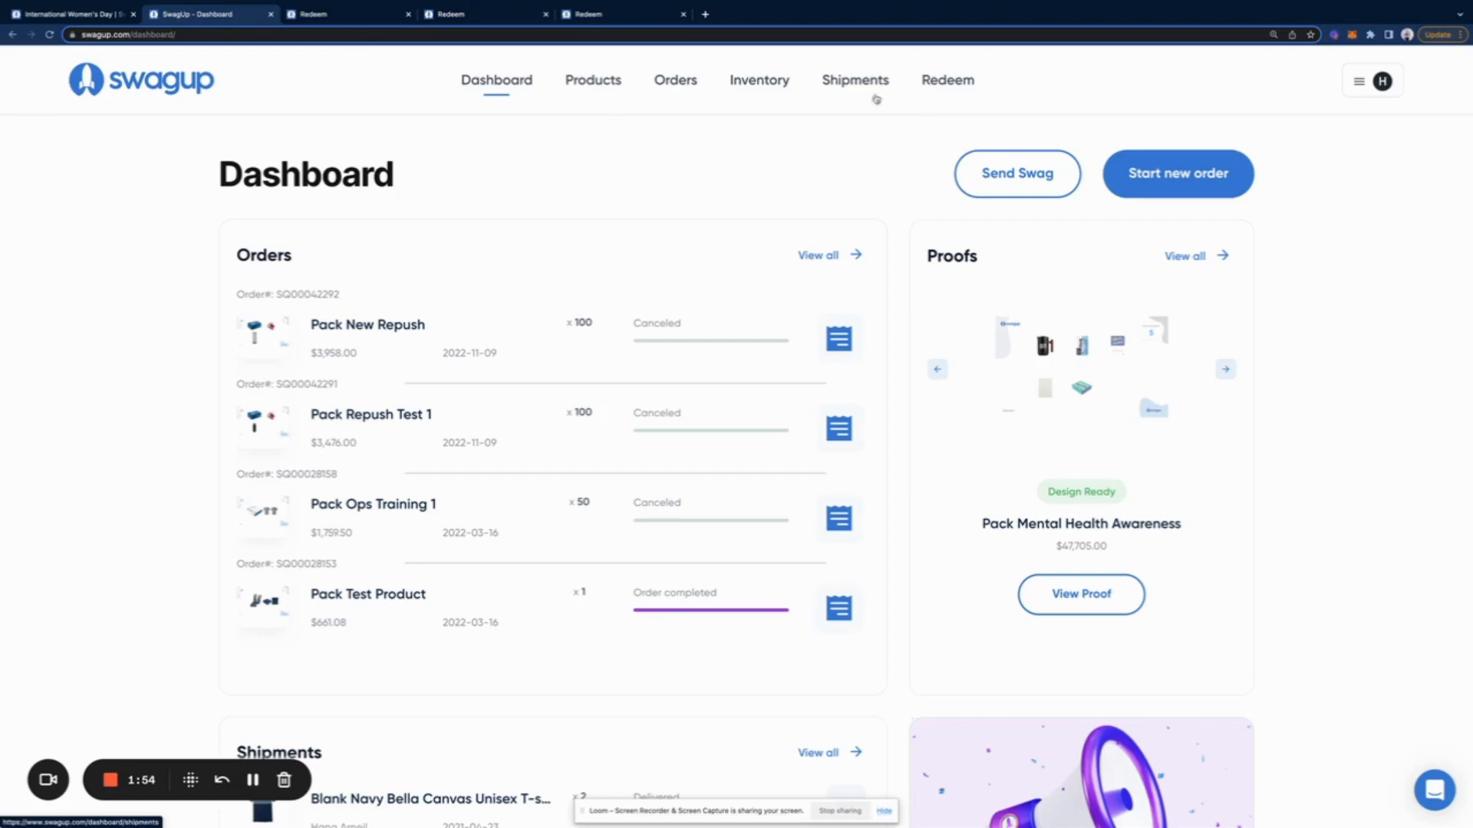
click(370, 17)
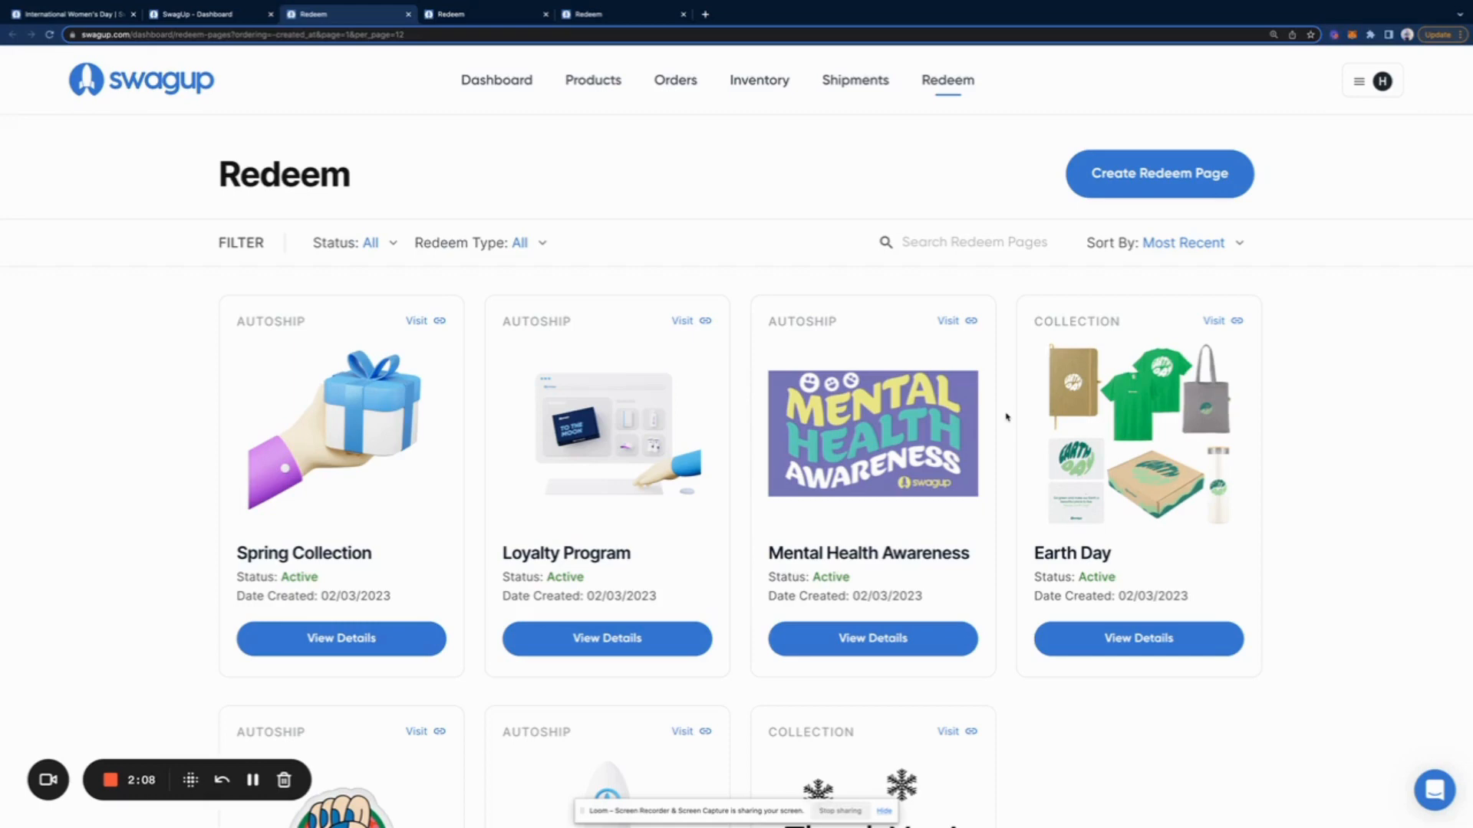
scroll(1003, 414, down, 1)
scroll(1000, 410, up, 1)
click(1112, 186)
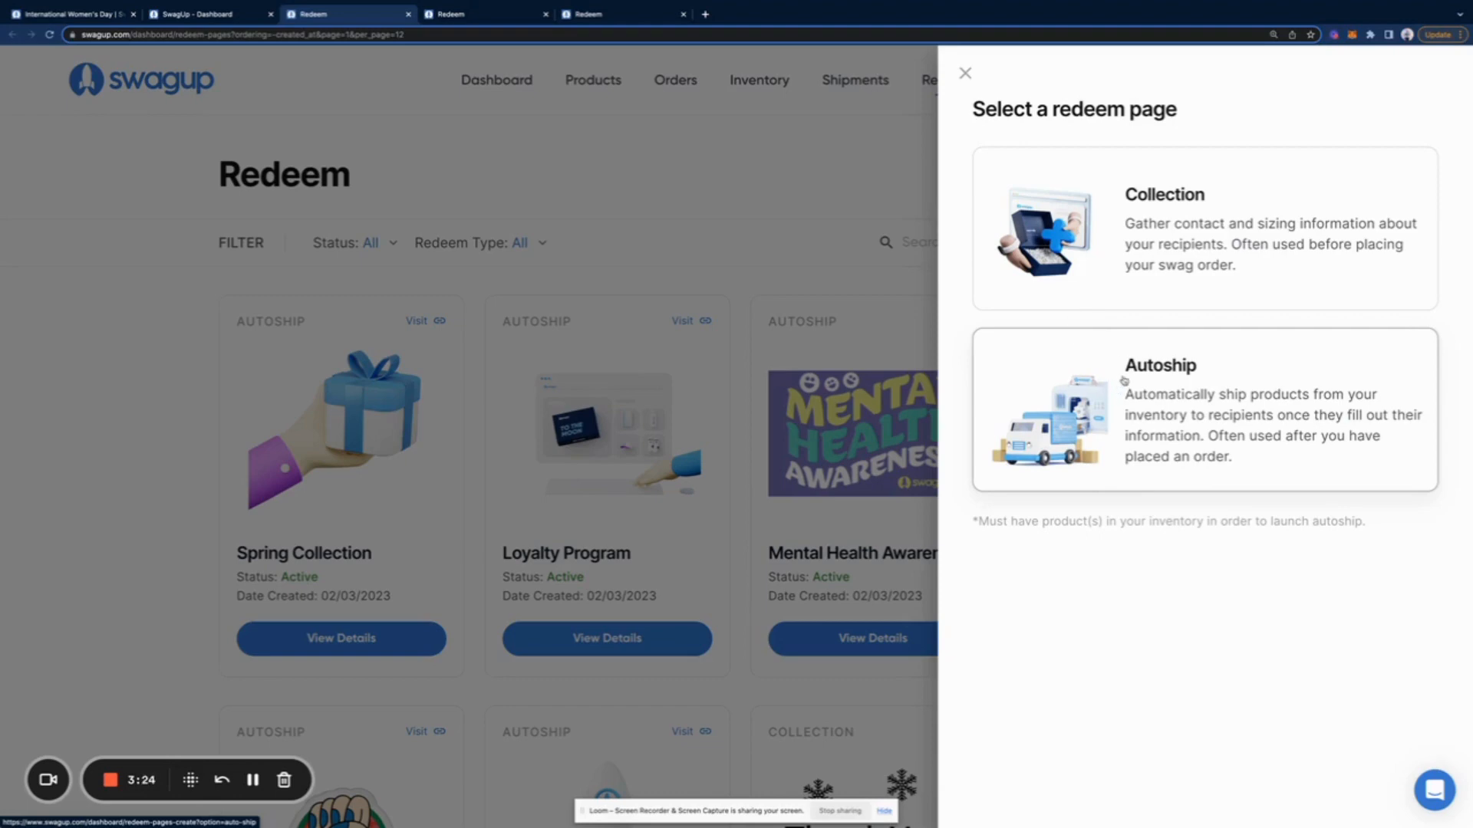
In the International Women's Day redeem page setup, continue past the basics and try the Light Theme, followed by the Dark Theme.
click(495, 18)
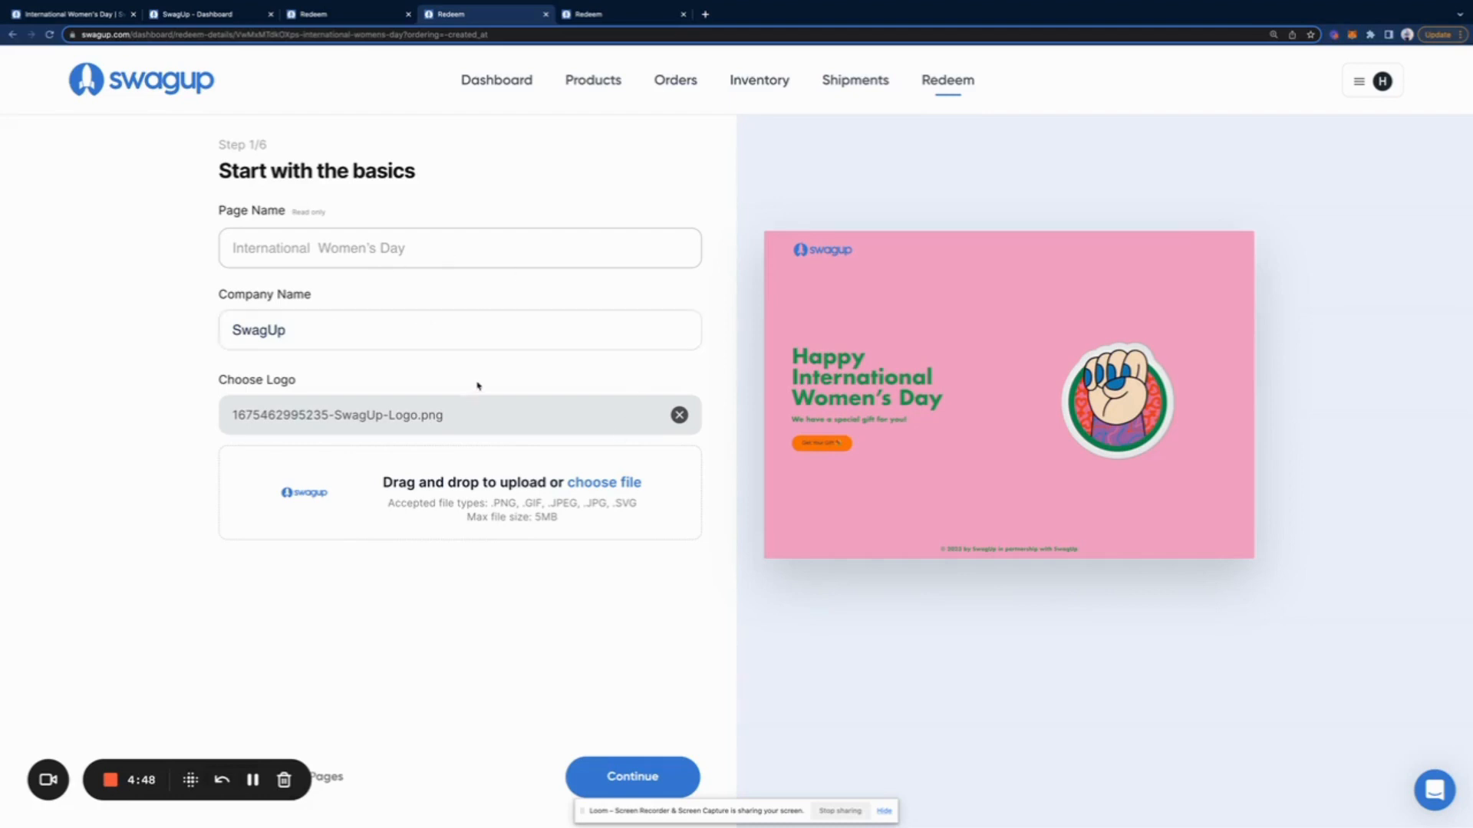
click(662, 781)
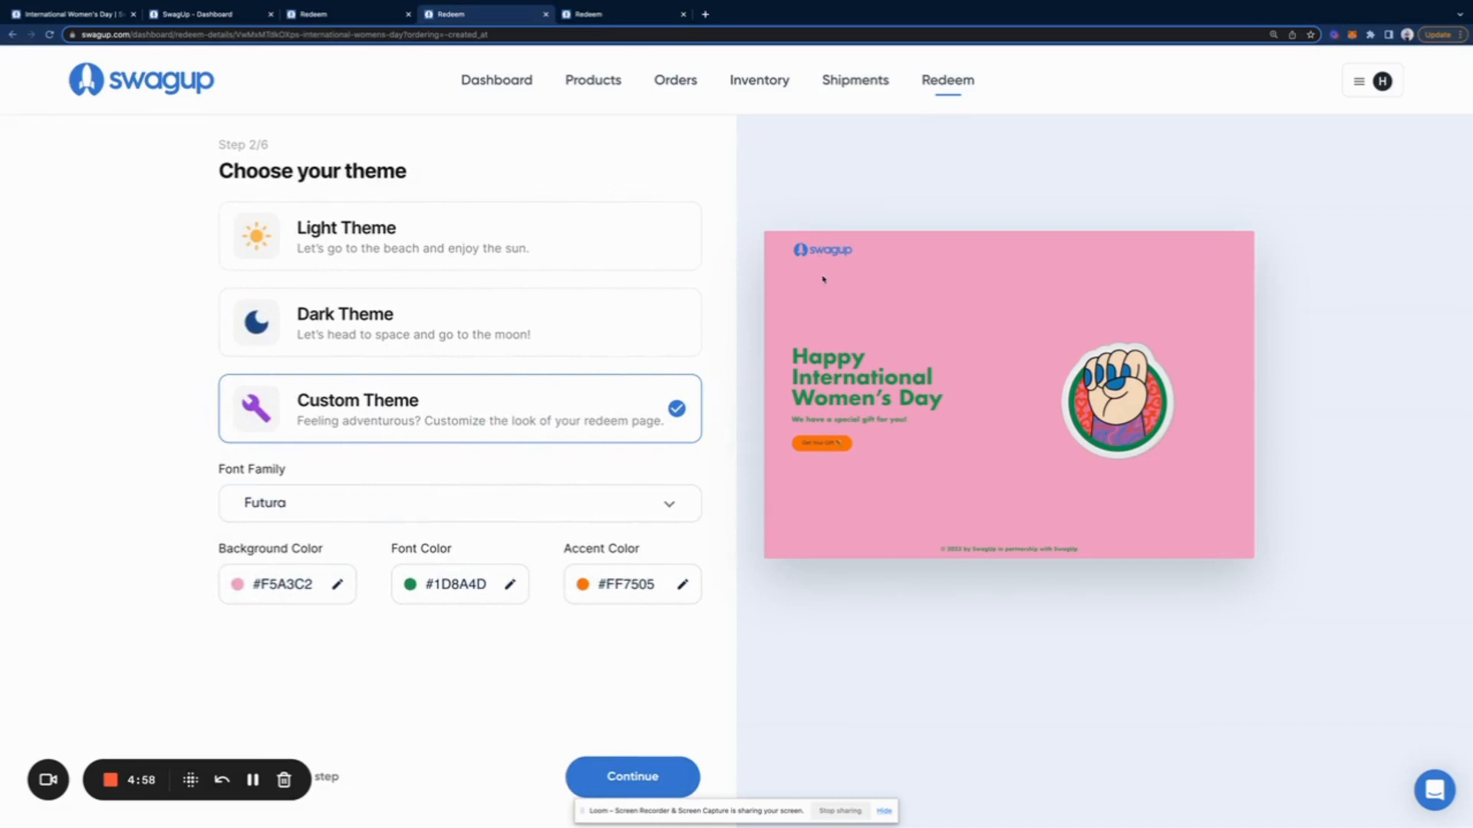
click(652, 250)
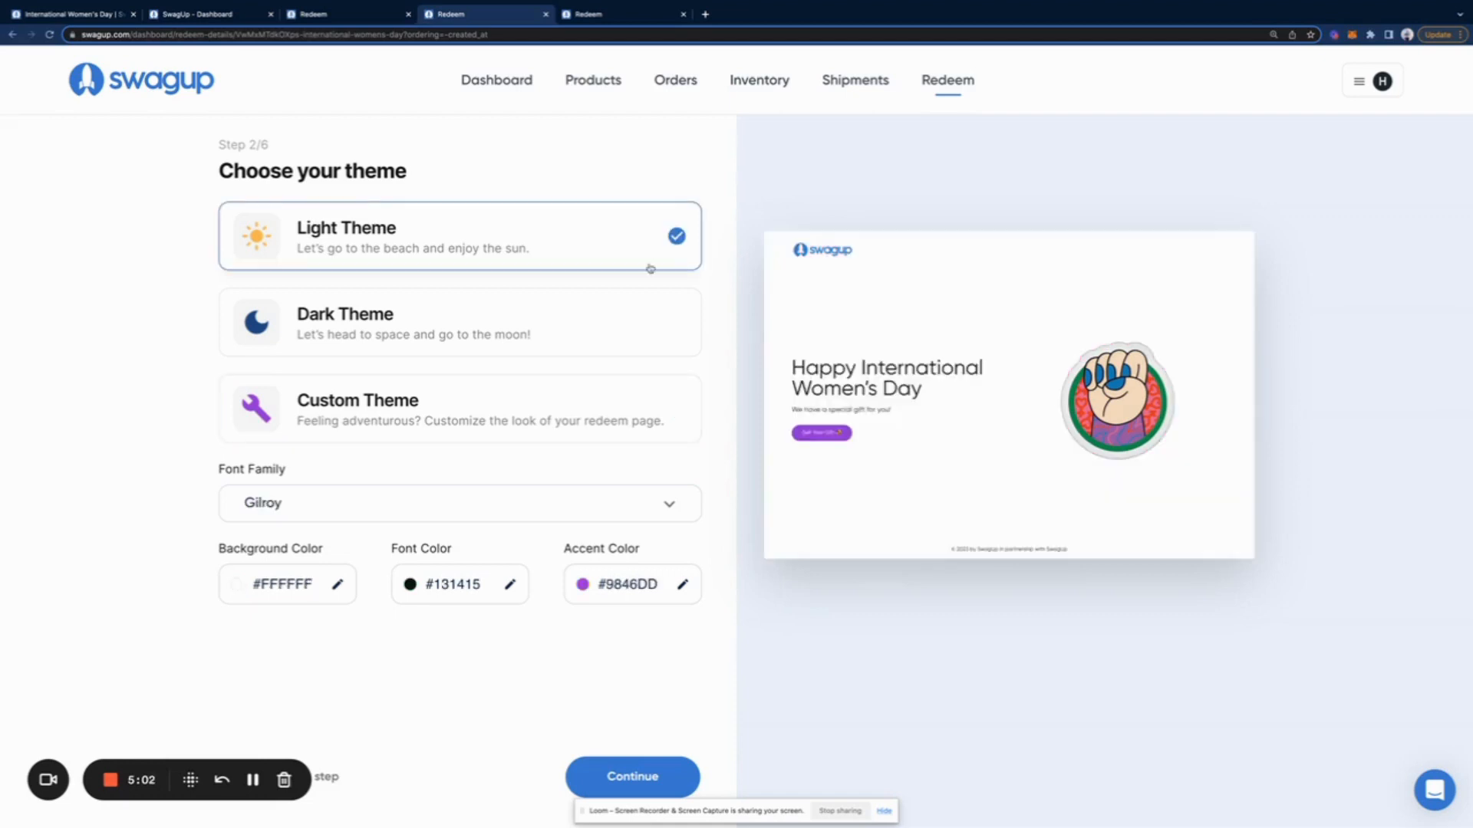
click(634, 336)
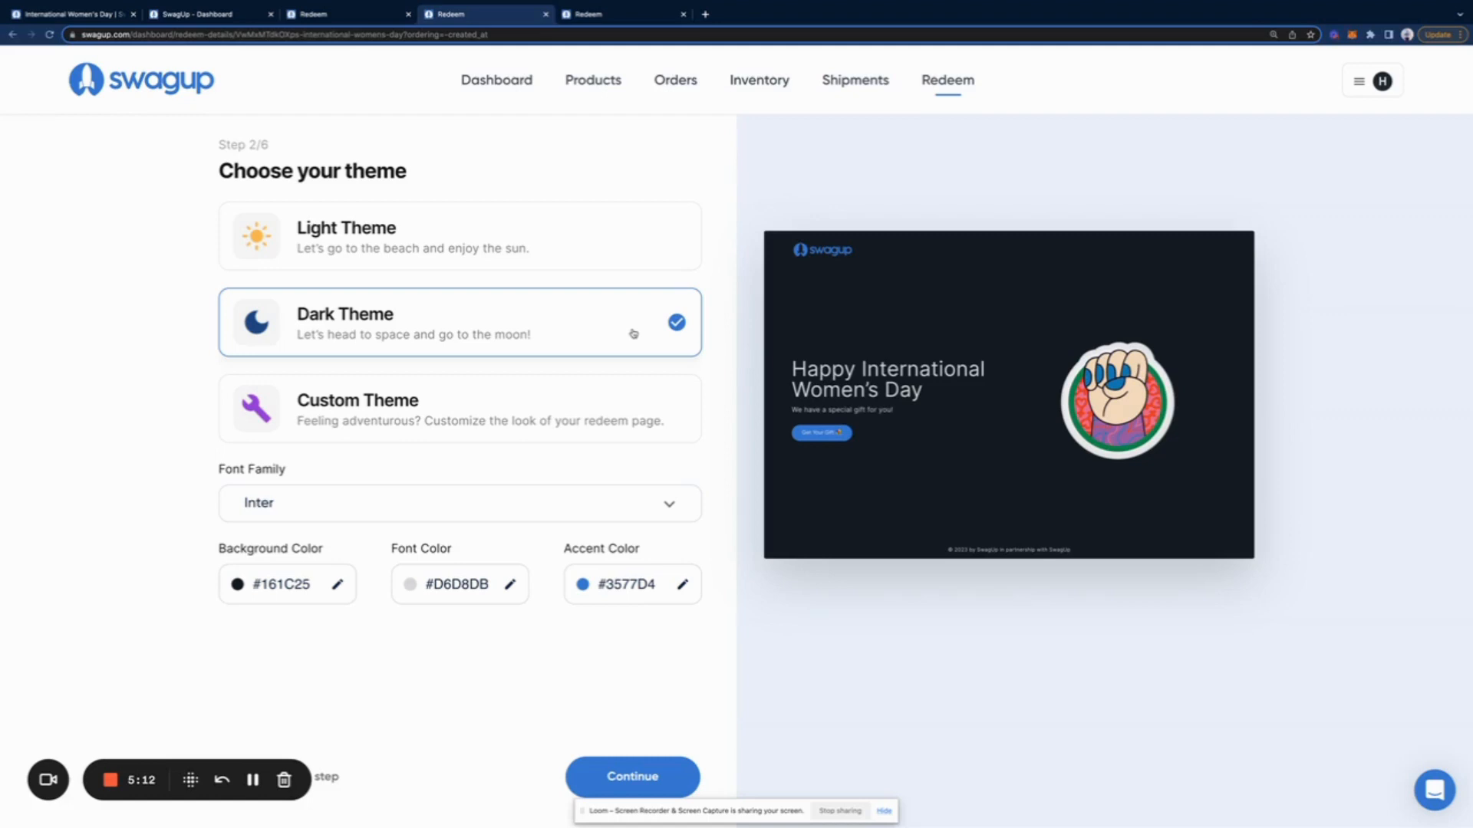
Choose the Custom Theme and set its font family to Futura.
click(614, 400)
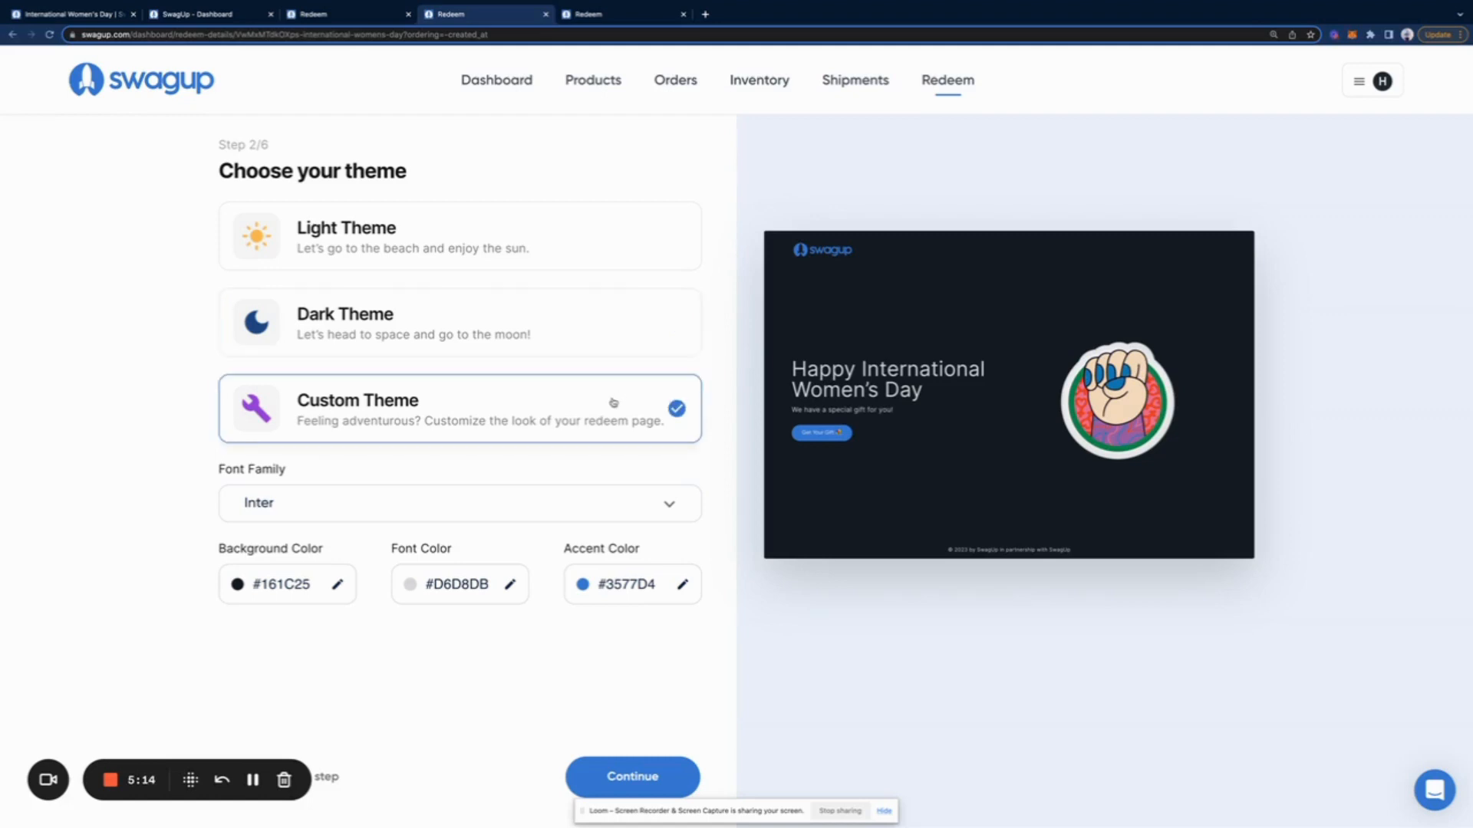
click(354, 503)
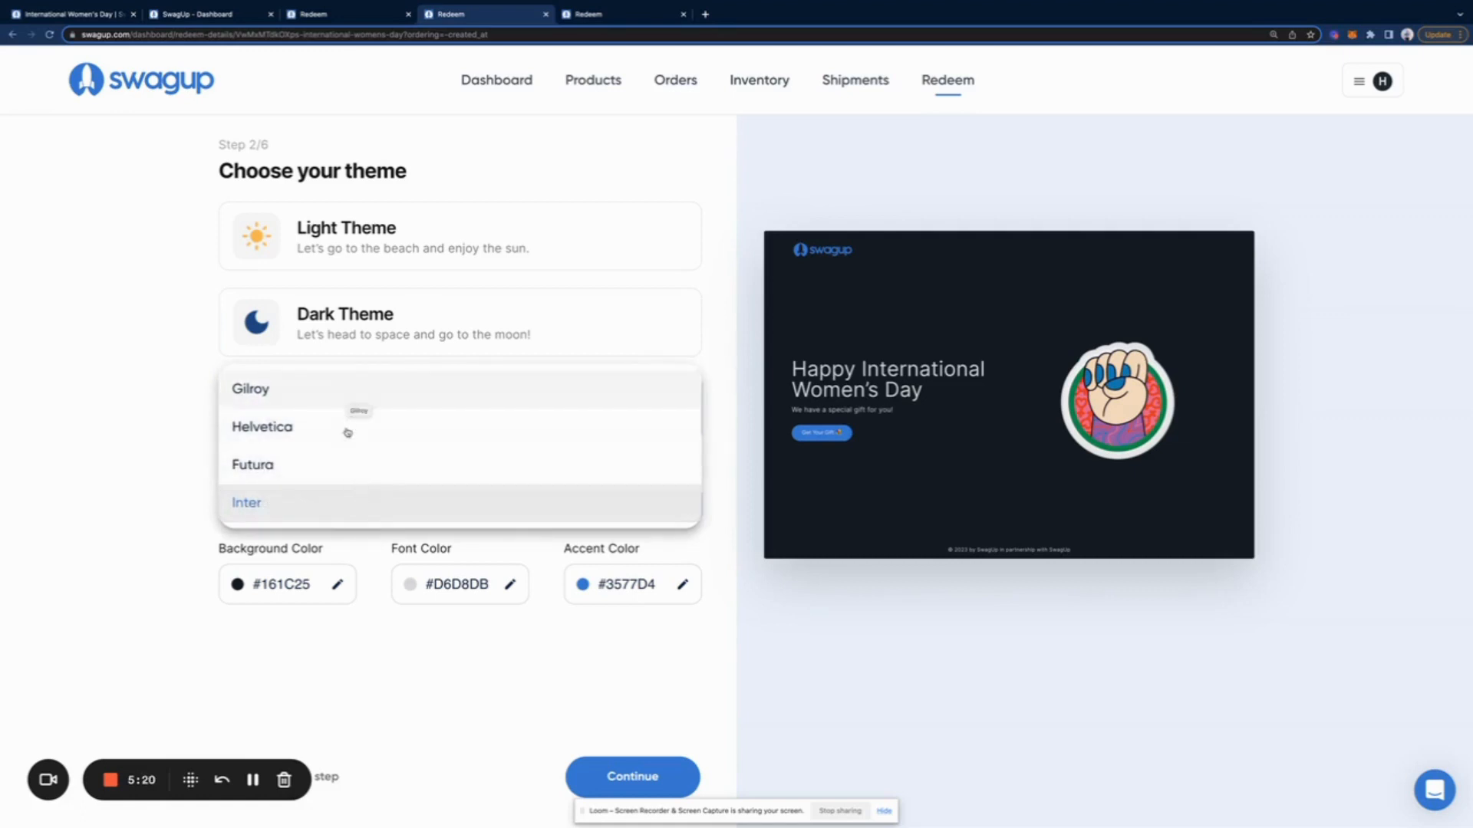
click(333, 474)
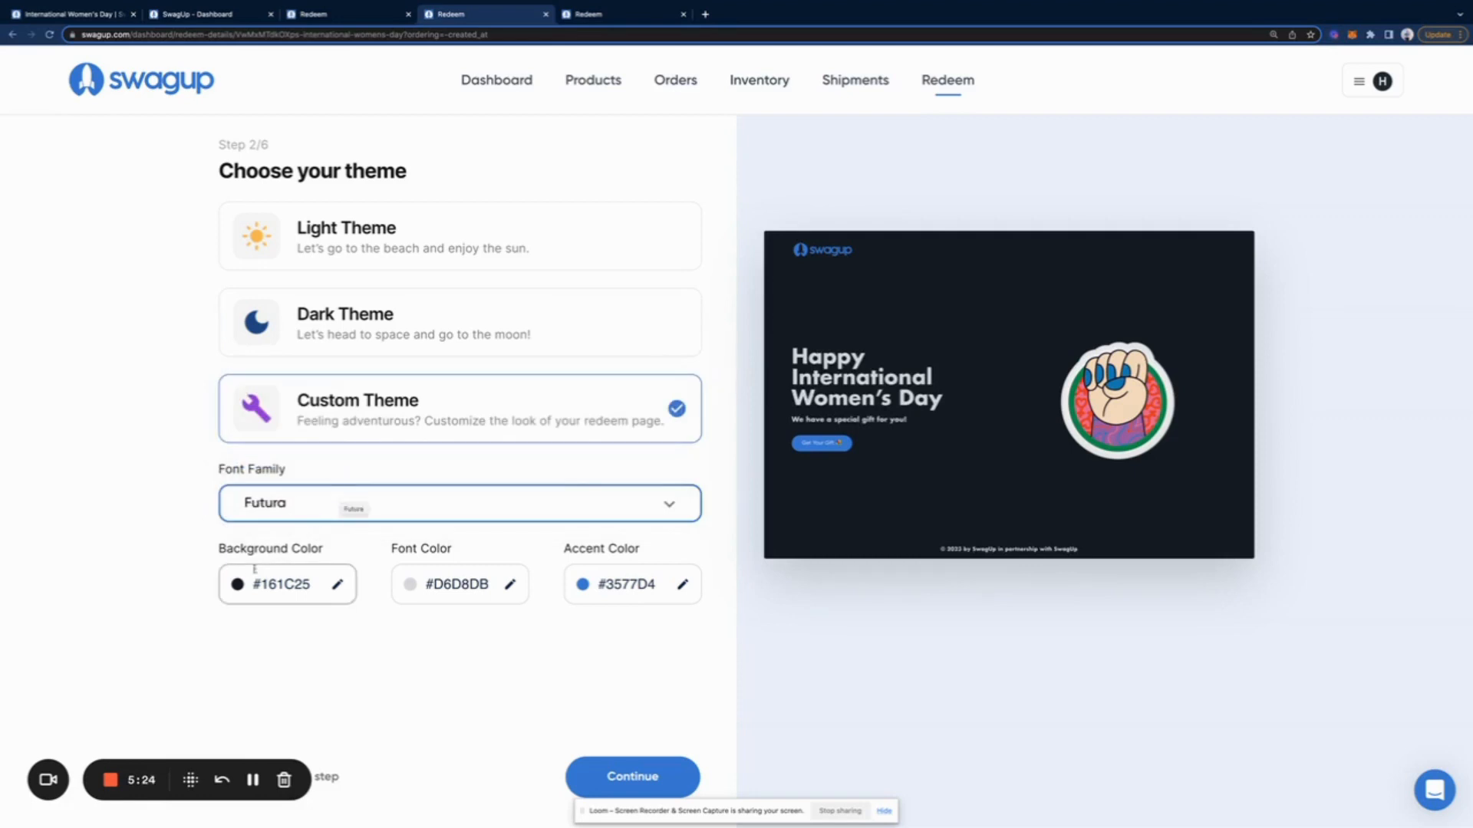
Set the theme's background color to the pink-violet #E088E0.
click(238, 588)
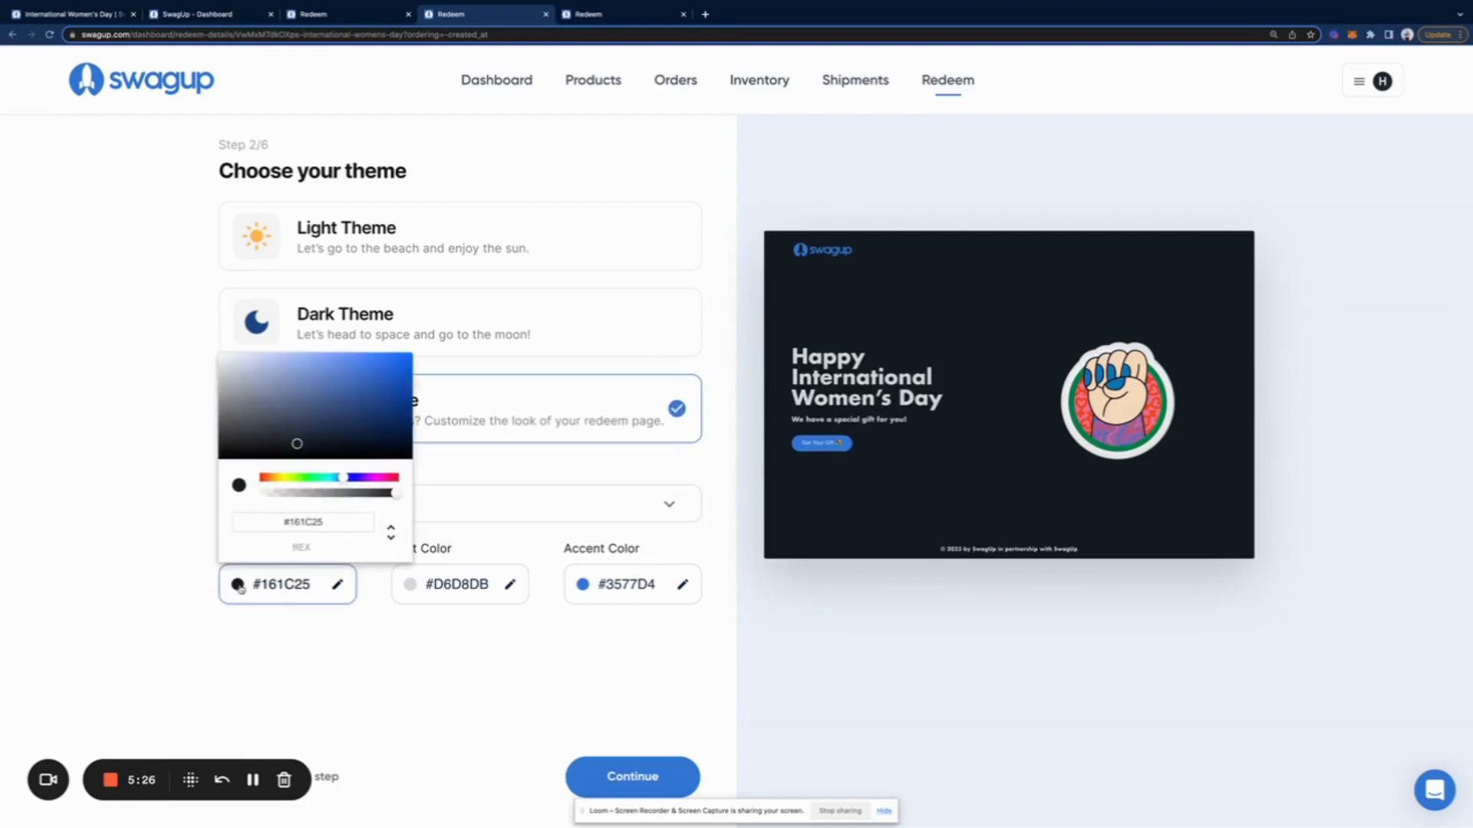
click(306, 399)
drag(306, 399, 349, 430)
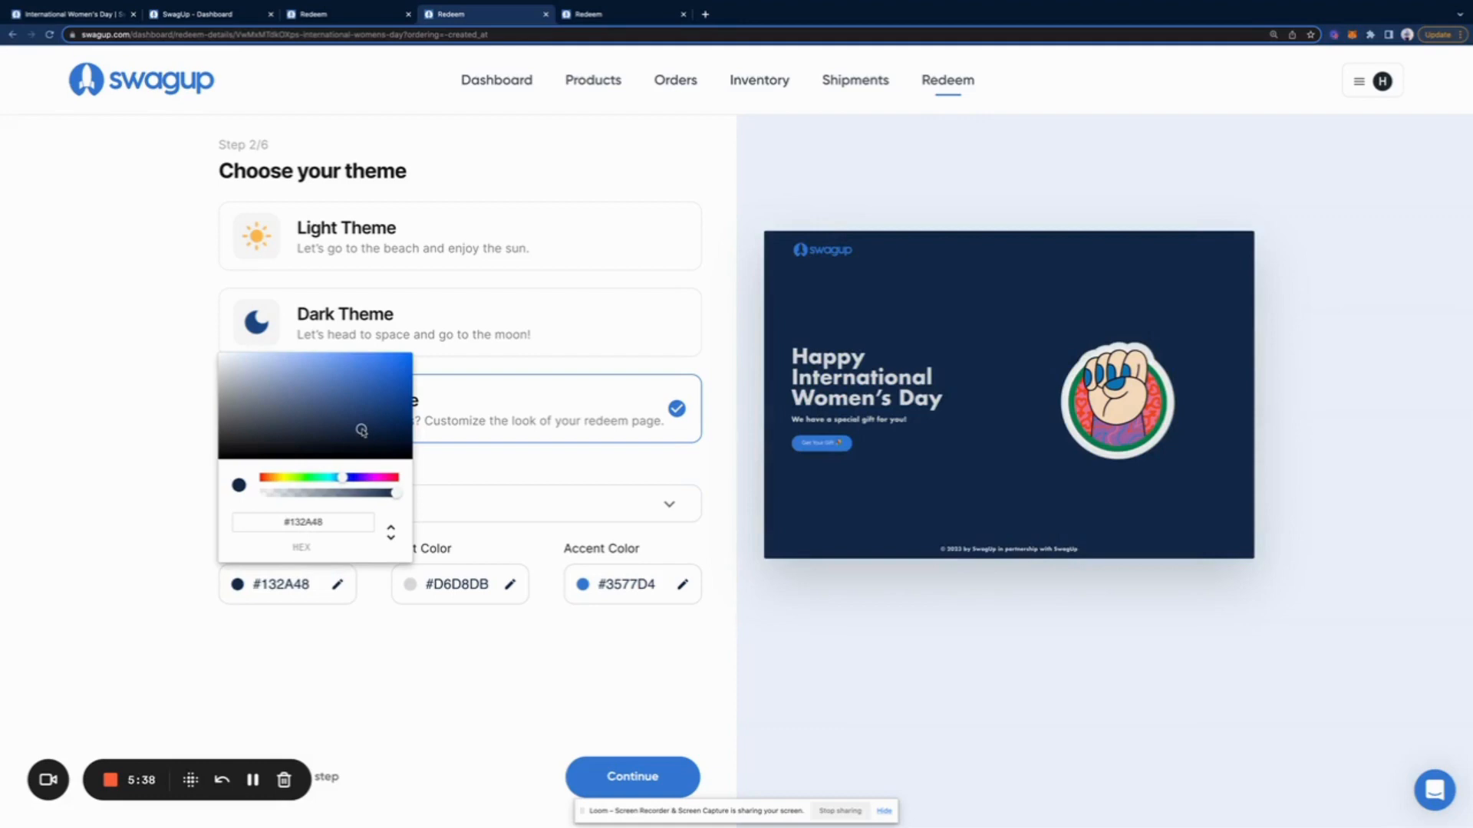
click(375, 478)
mouse_move(375, 478)
mouse_down()
mouse_move(261, 478)
mouse_move(405, 478)
mouse_move(376, 478)
mouse_up()
drag(375, 385, 326, 367)
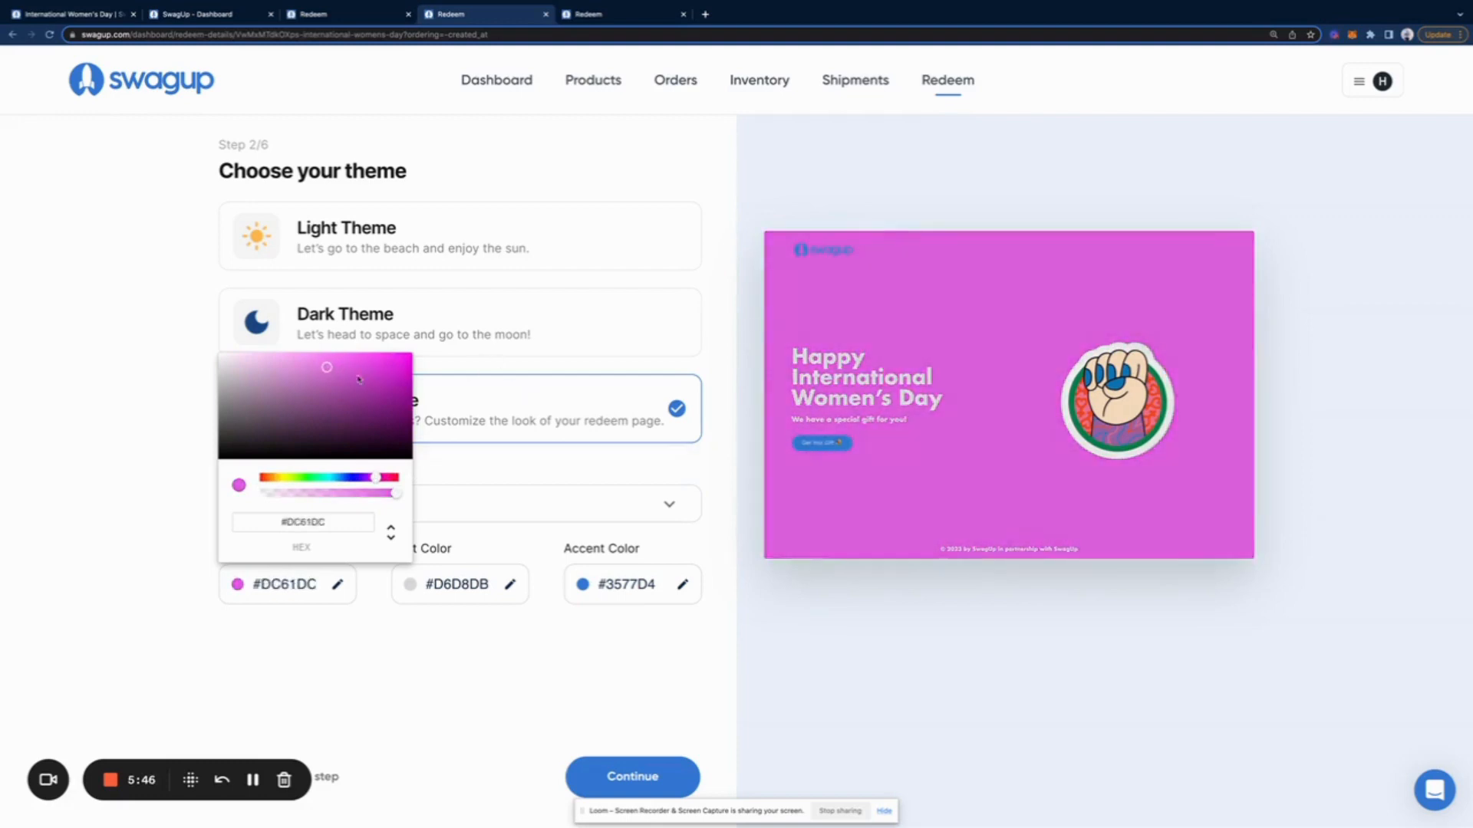
click(259, 362)
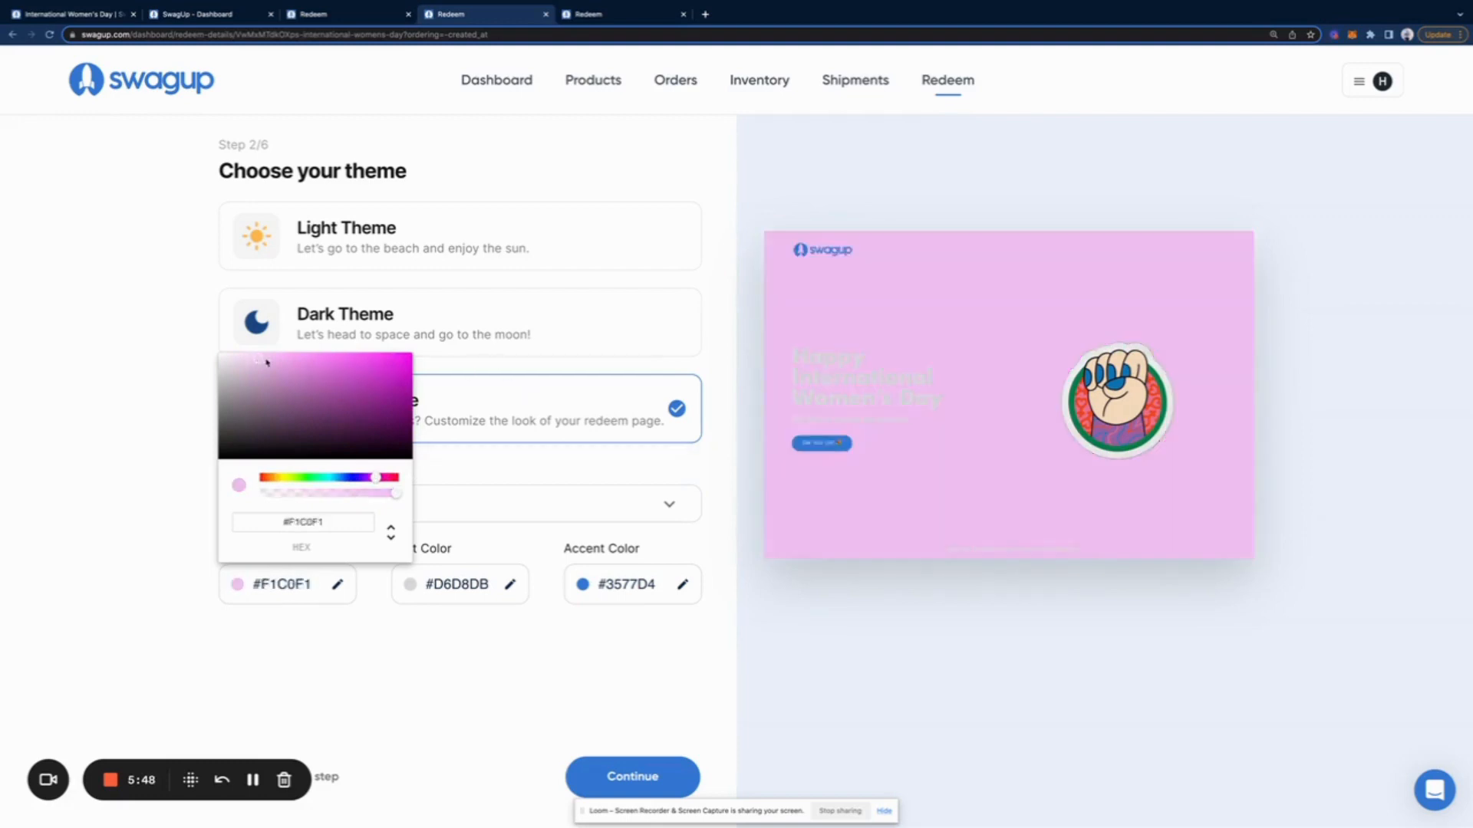
drag(269, 361, 295, 367)
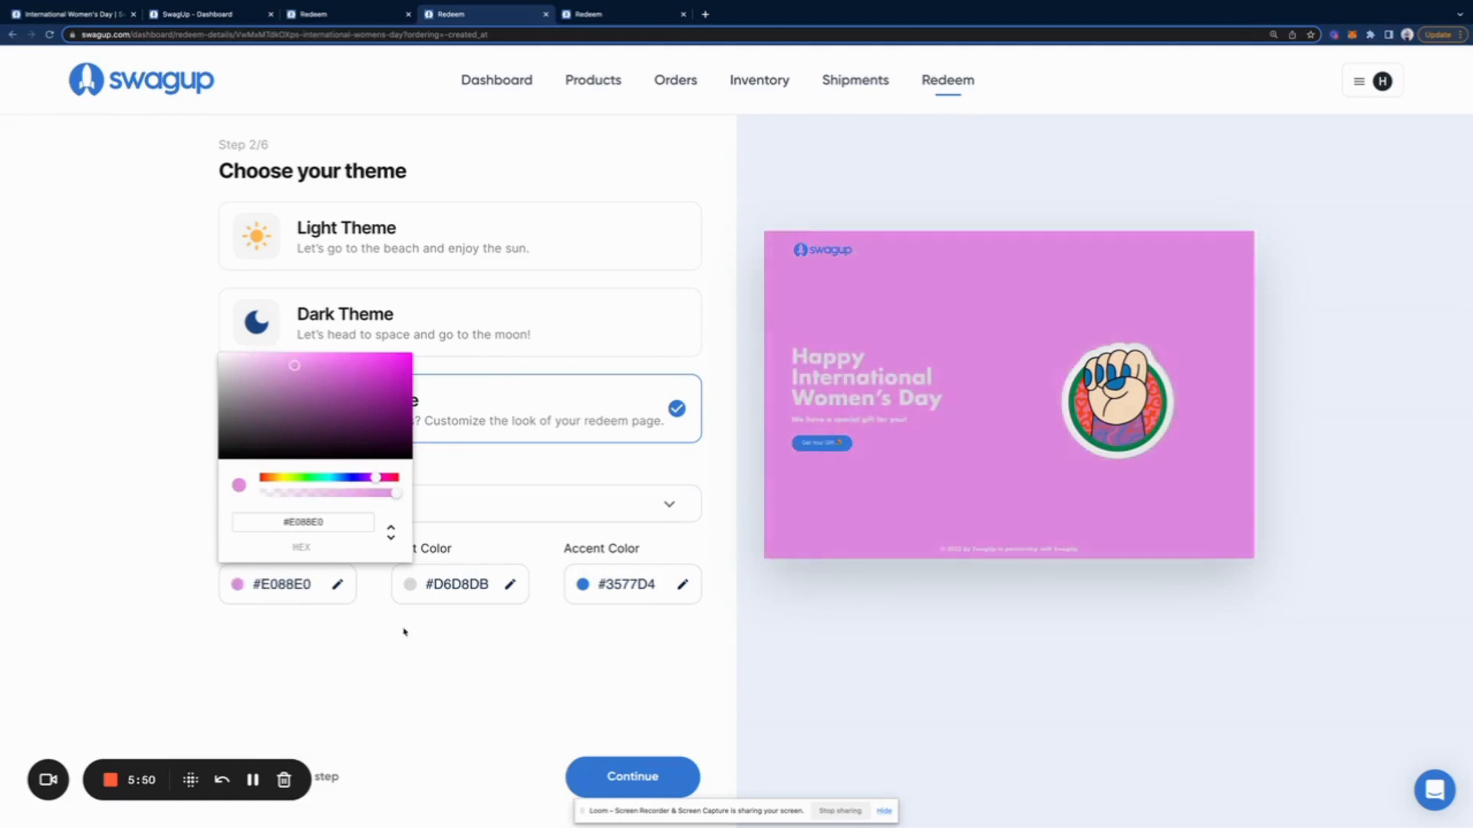
click(395, 663)
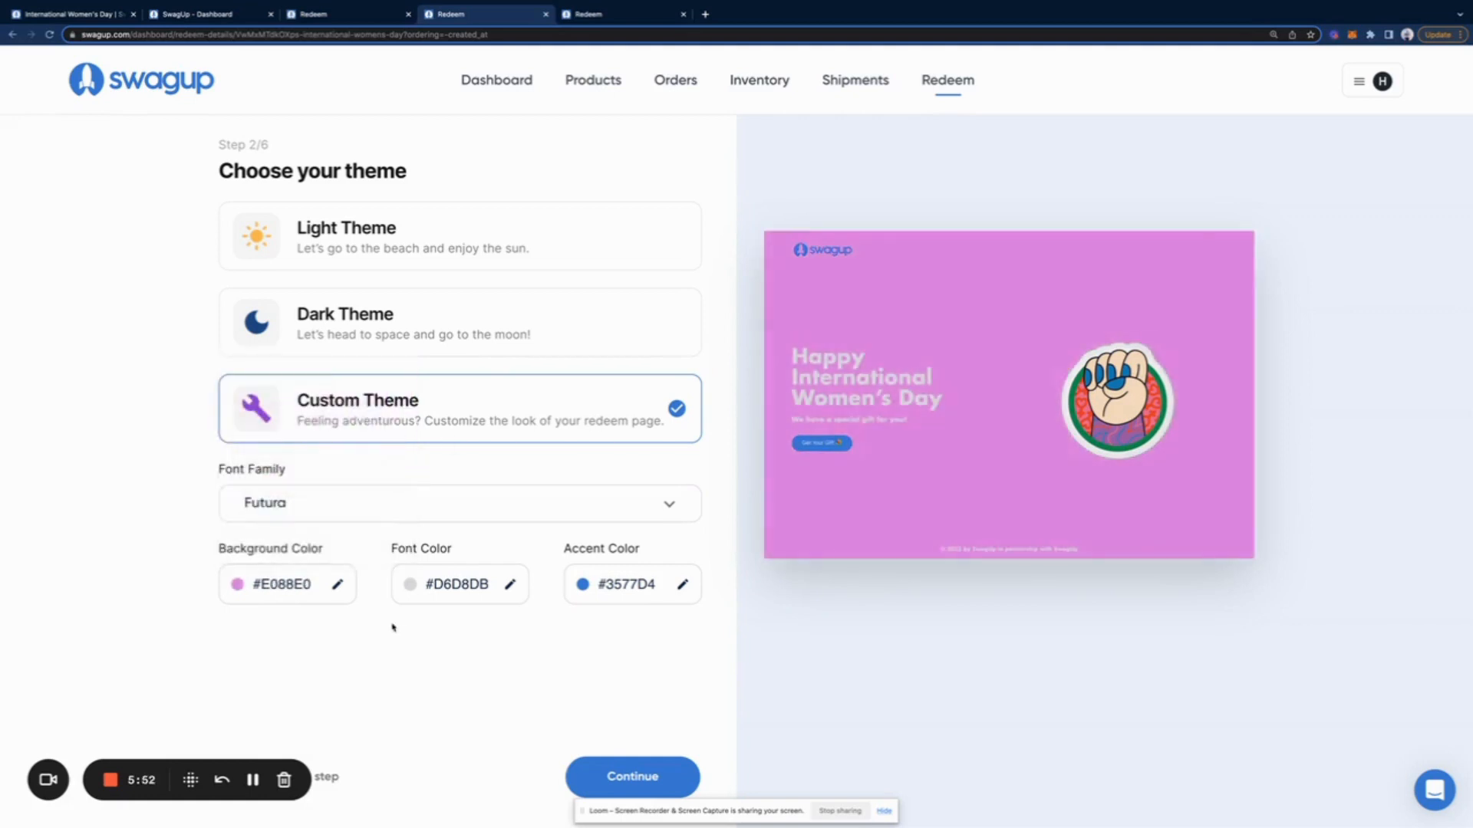
Set the theme's accent color to dark green #255642 and continue to the landing page design.
click(584, 586)
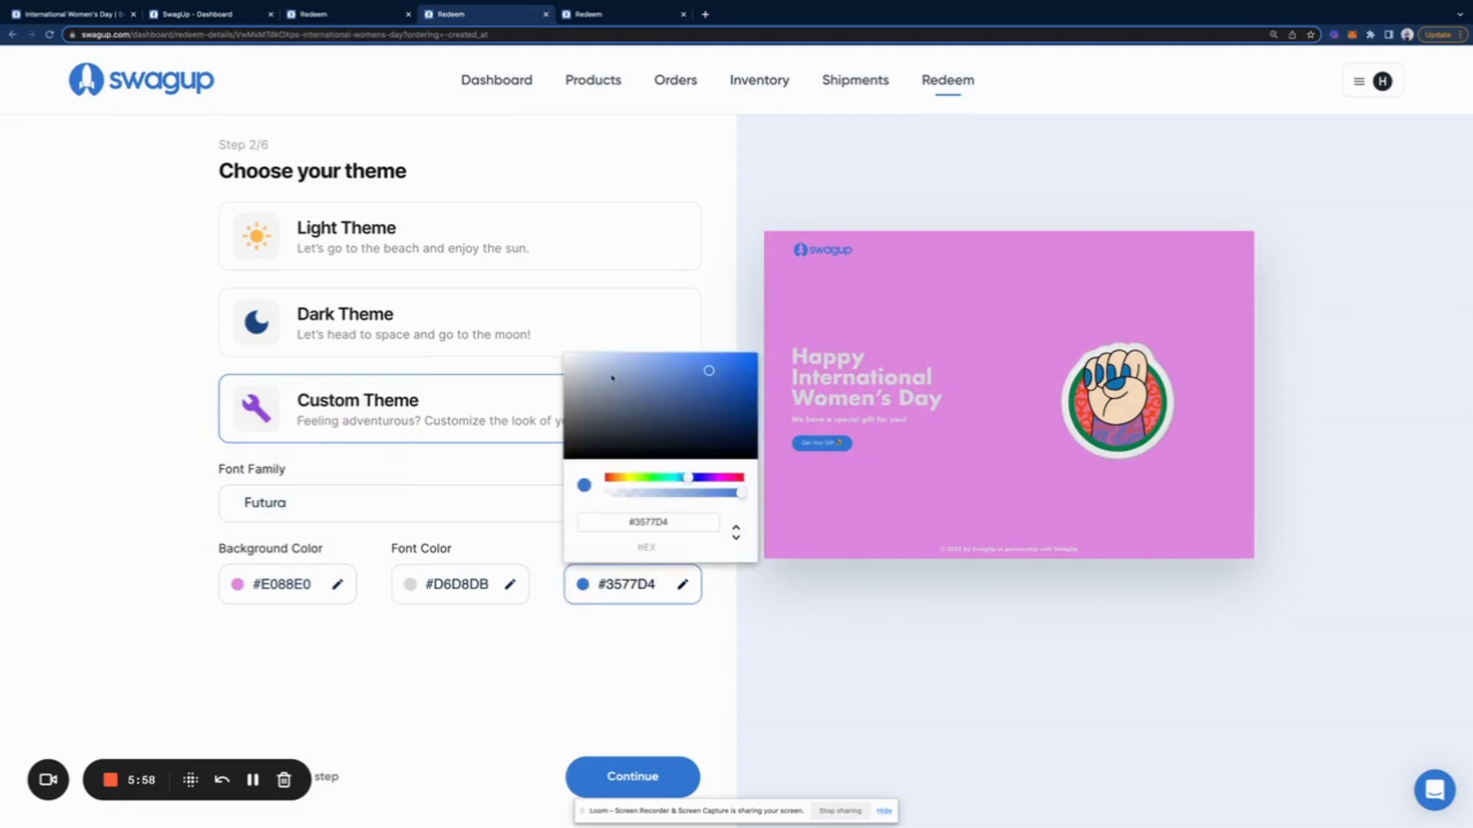
click(654, 410)
click(666, 477)
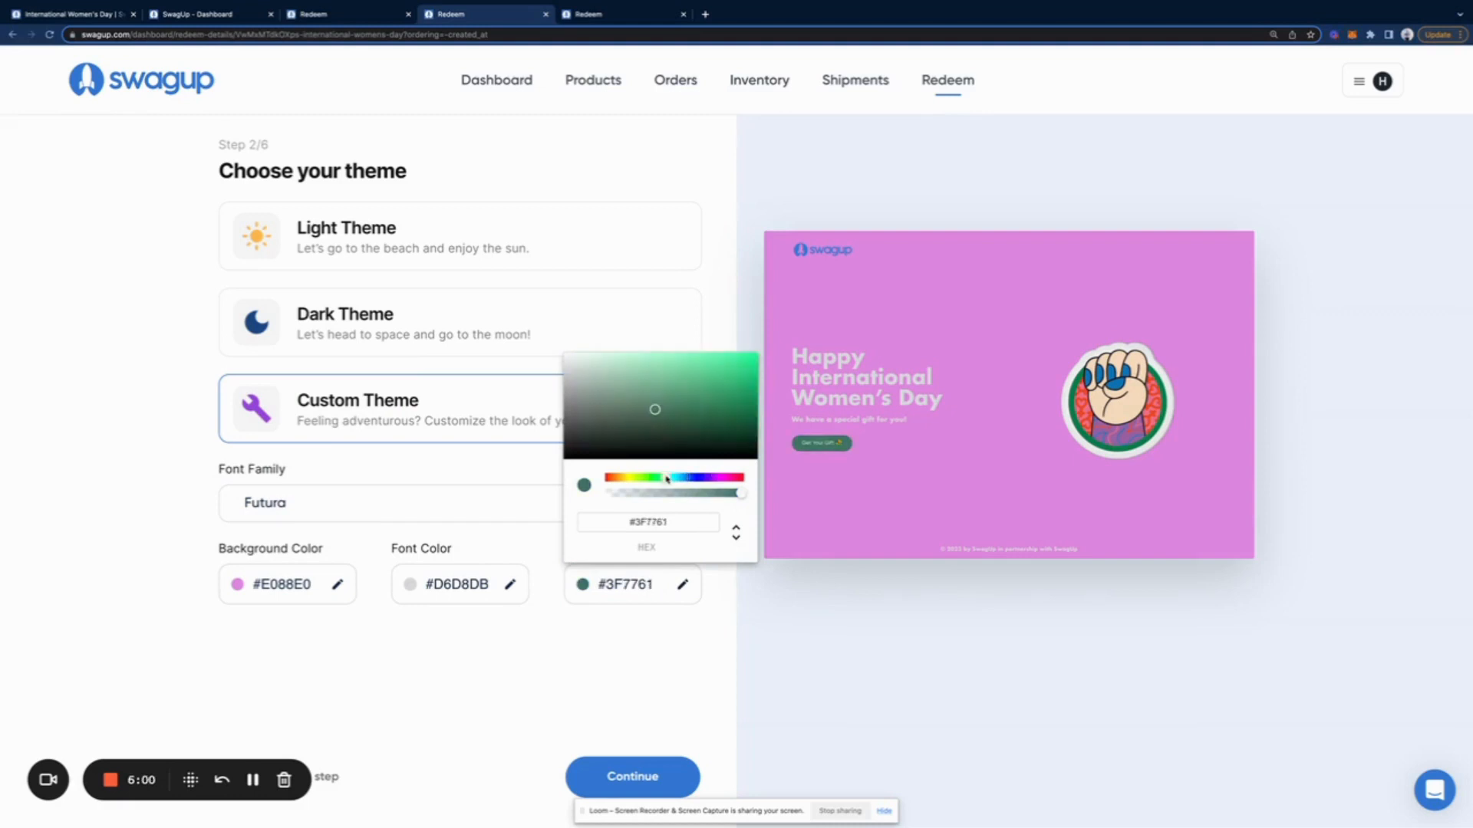
click(630, 400)
mouse_move(630, 399)
mouse_down()
mouse_move(700, 394)
mouse_move(727, 415)
mouse_move(676, 424)
mouse_up()
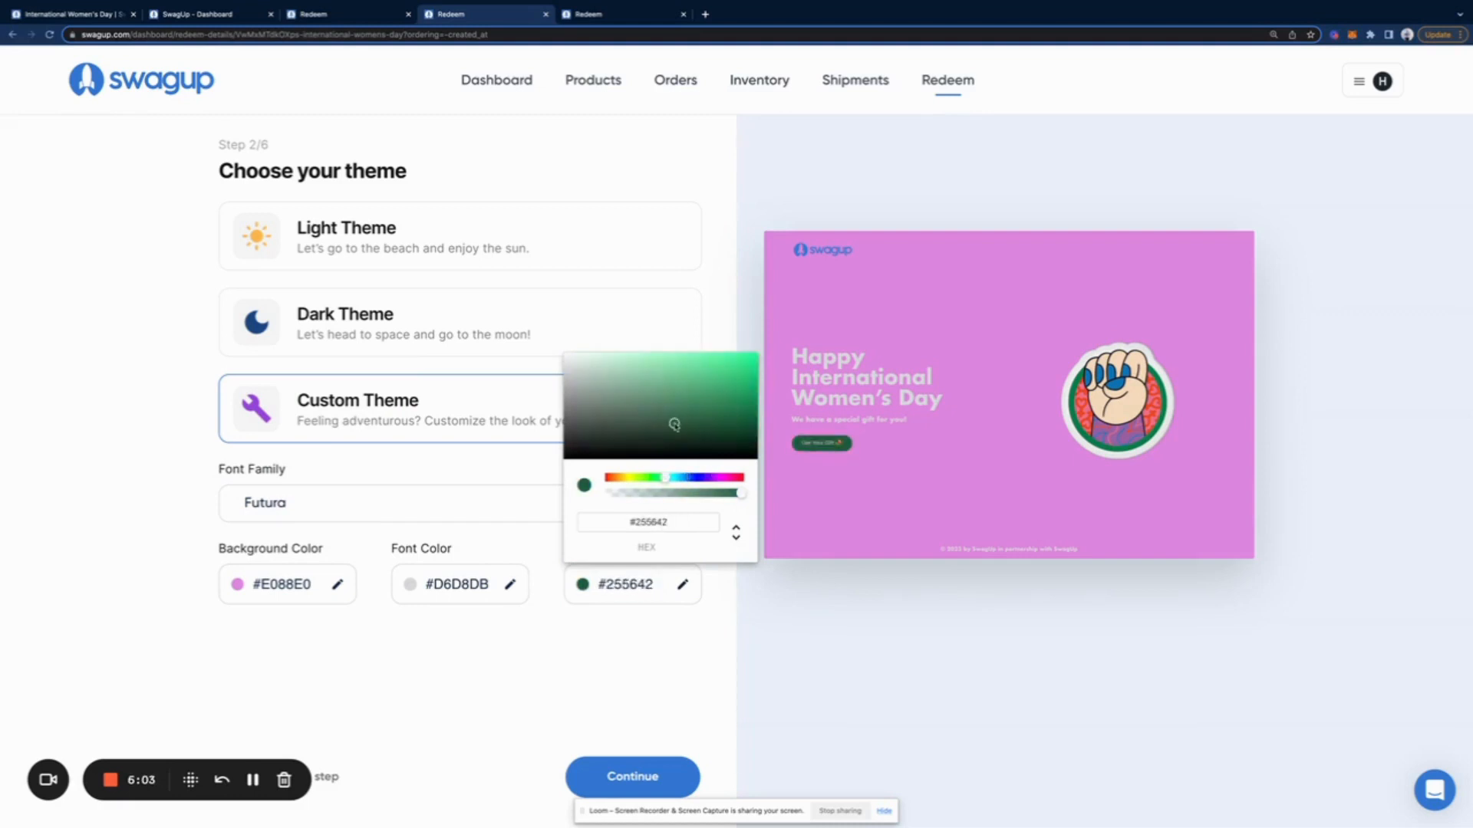
click(620, 660)
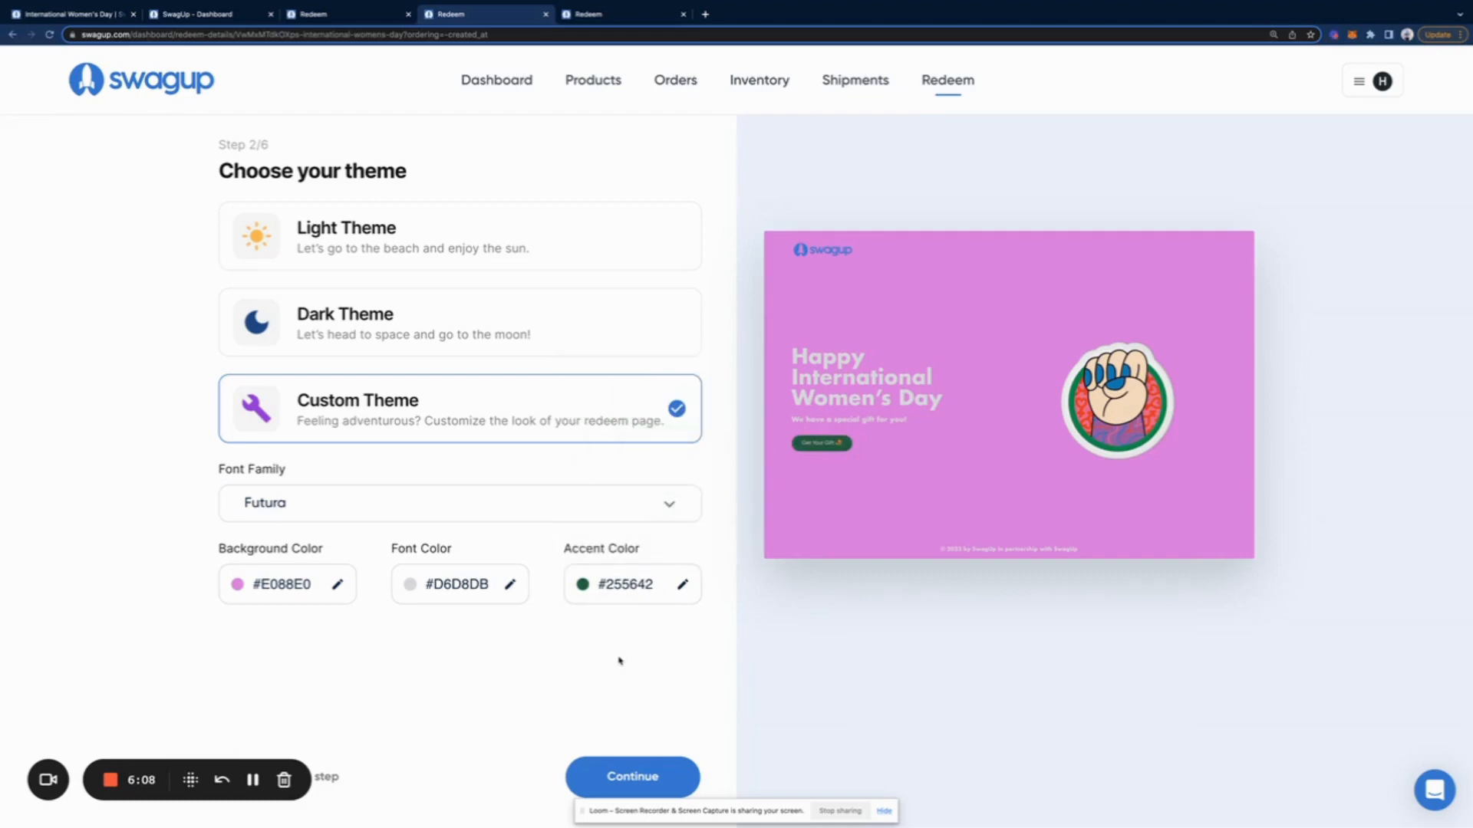
click(661, 778)
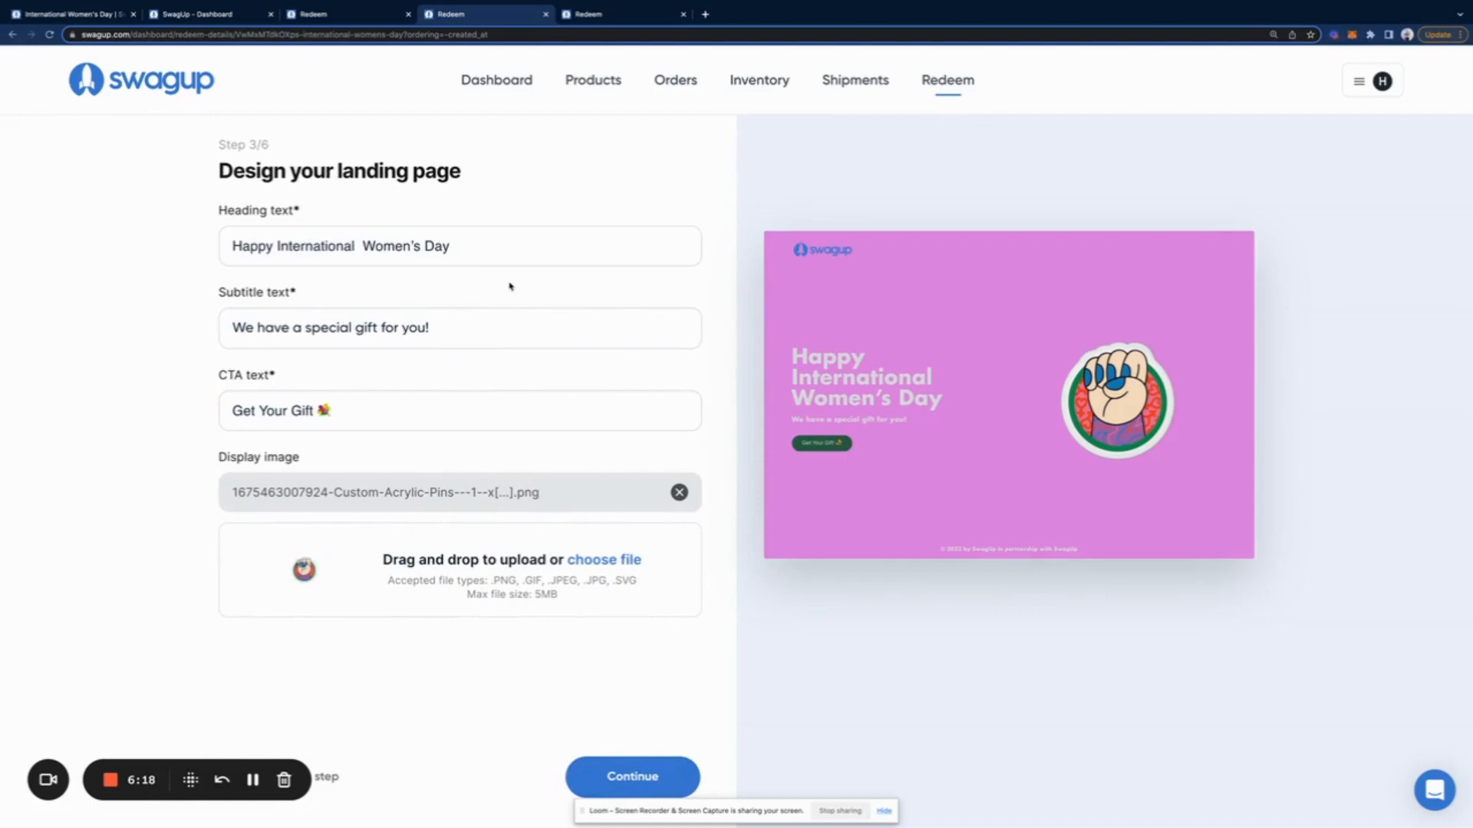
Examine the landing page's editable heading text and CTA text, including the emoji.
click(467, 242)
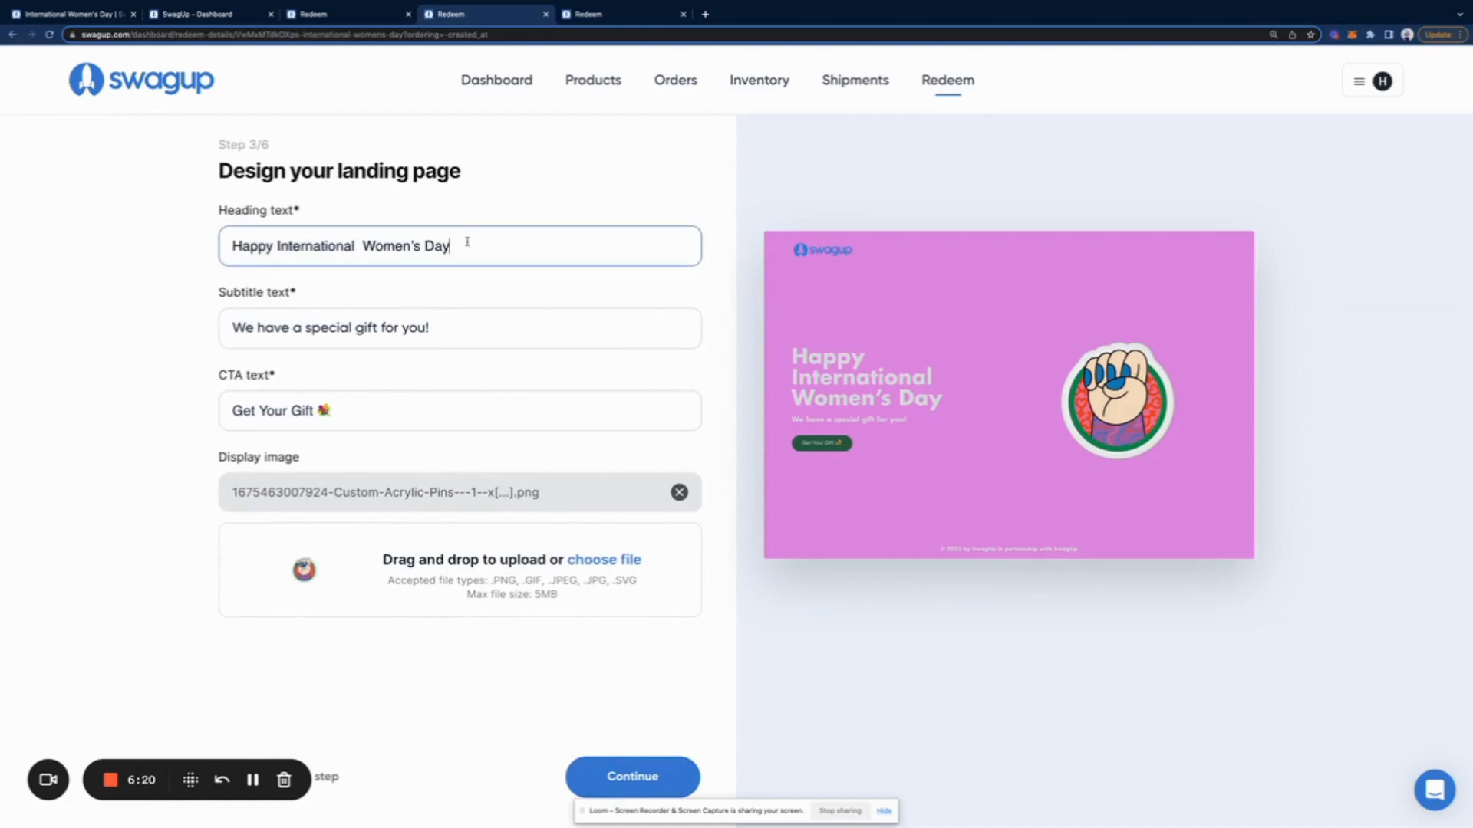
double_click(438, 246)
click(485, 248)
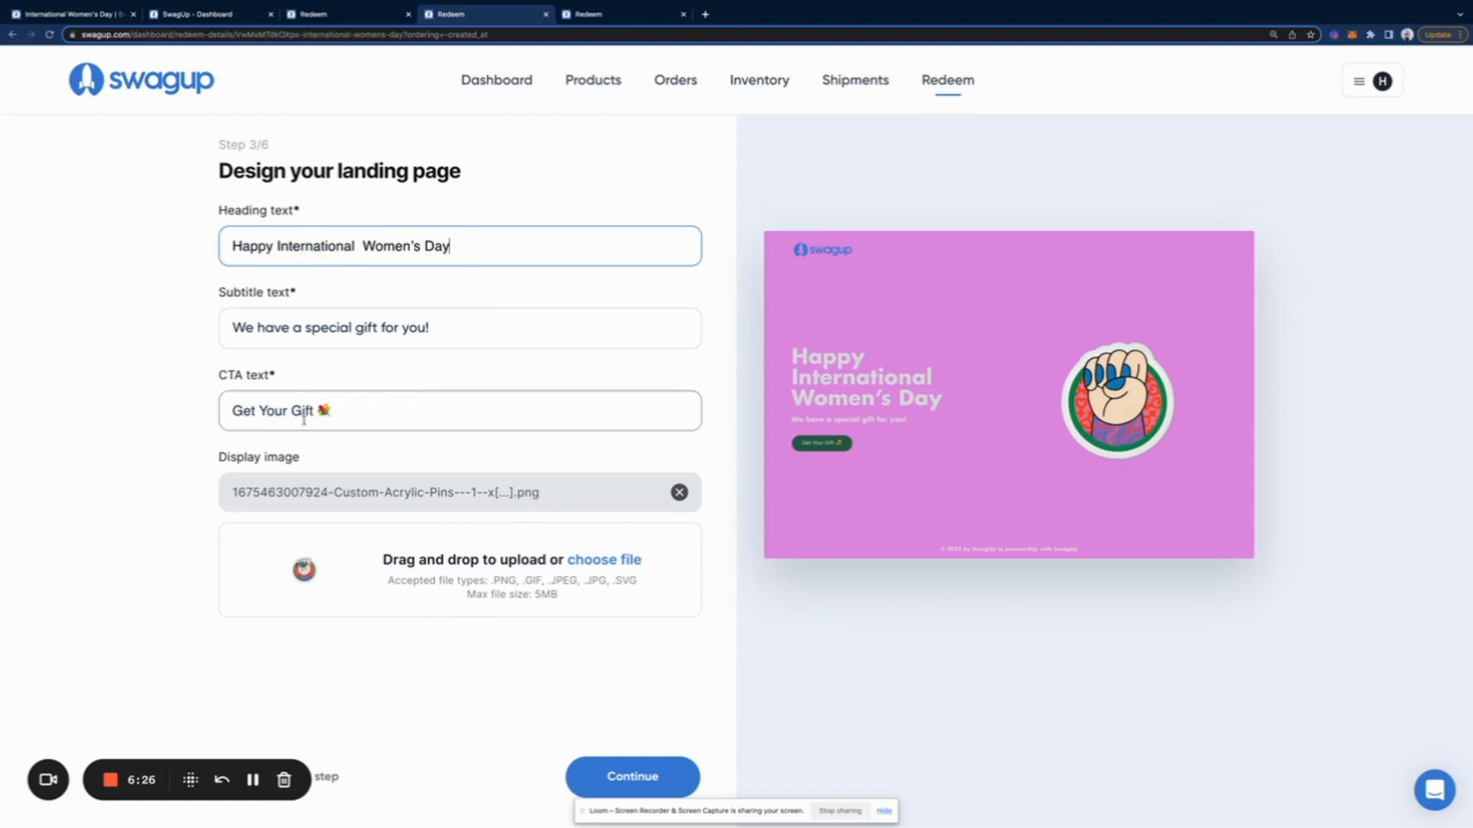
drag(338, 415, 324, 412)
click(346, 414)
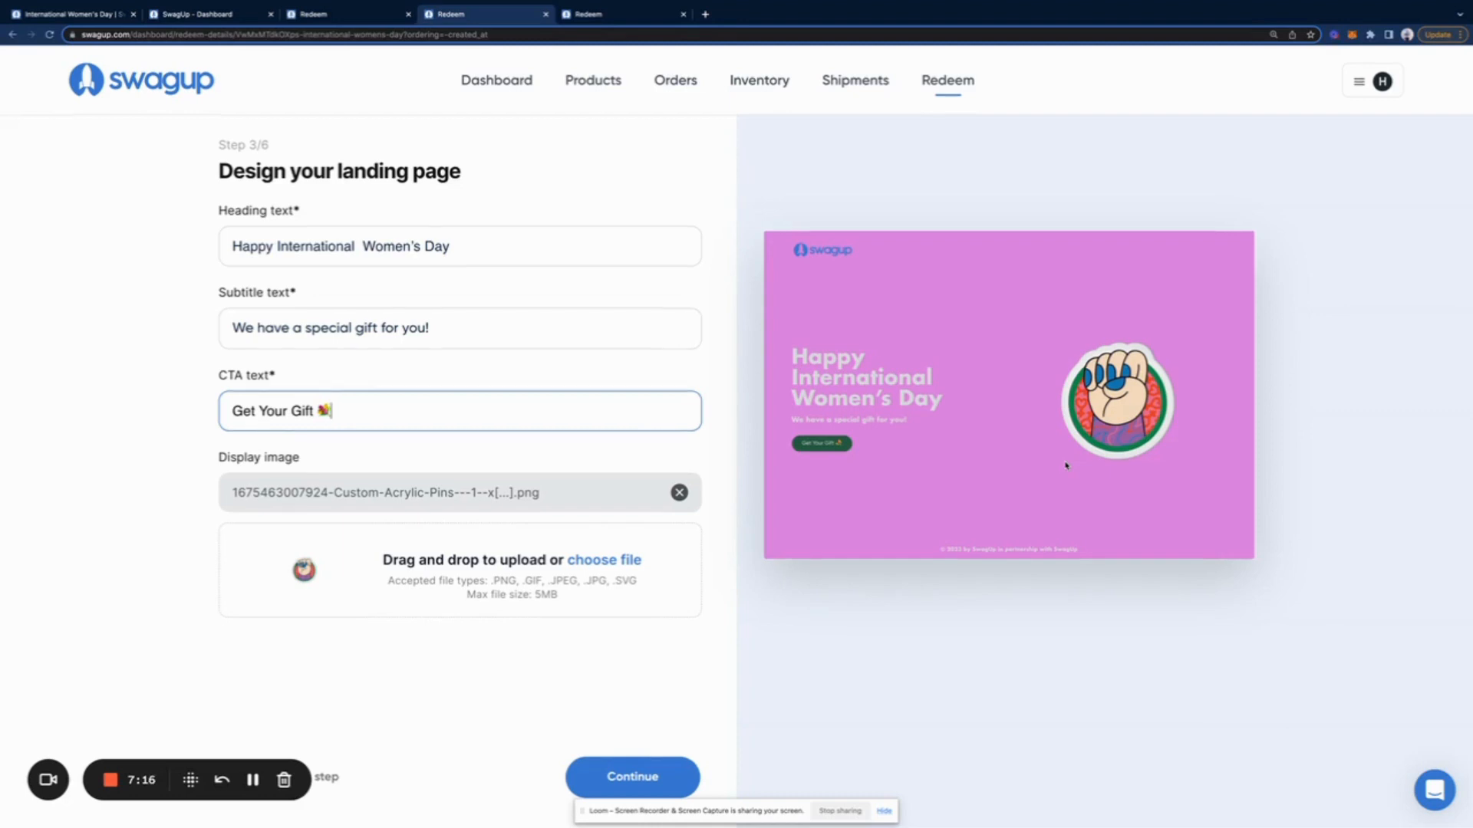
Replace the landing page's display image with rocket.png and continue to the product selection.
click(679, 492)
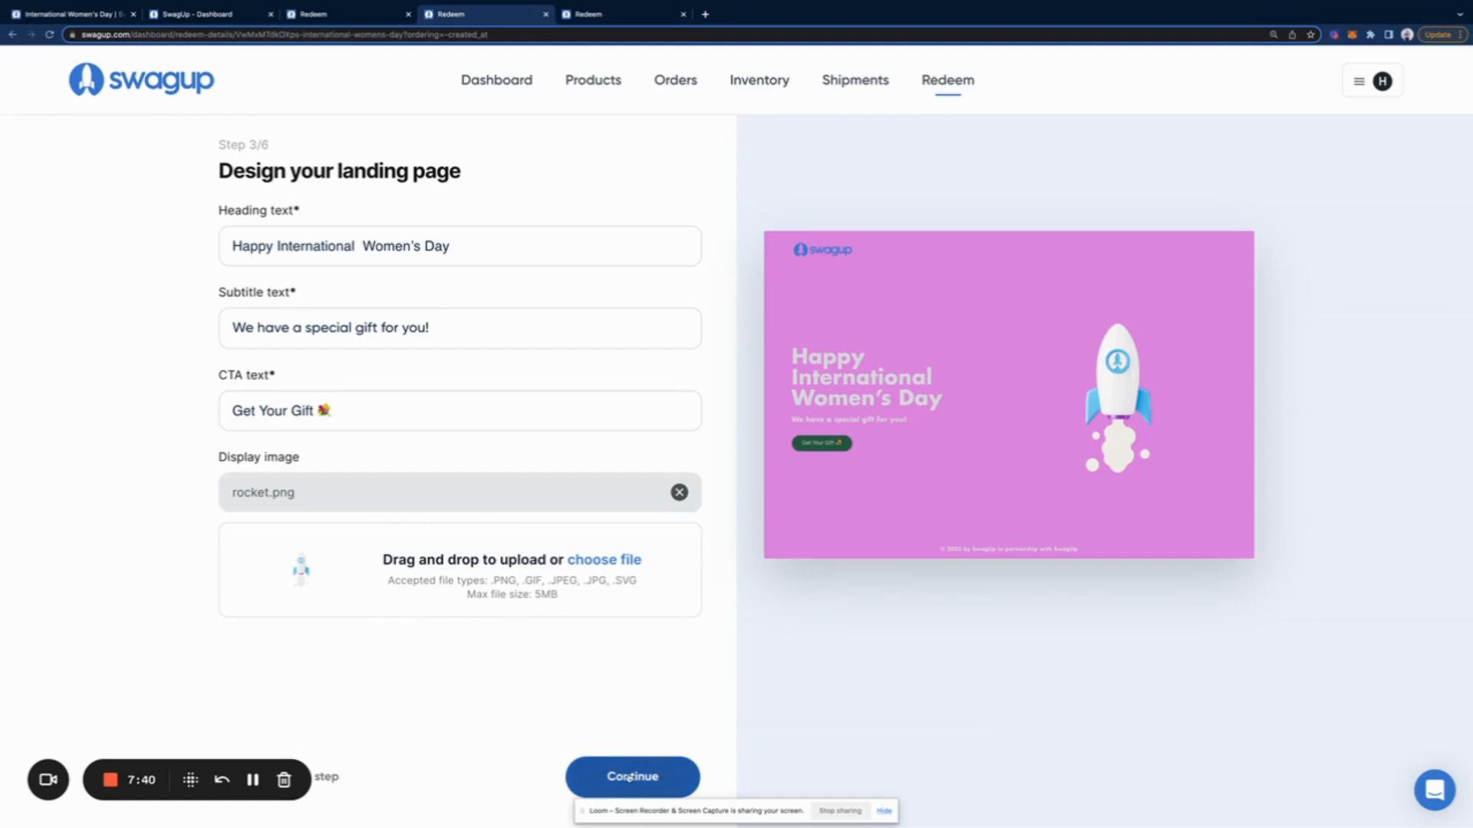
click(631, 776)
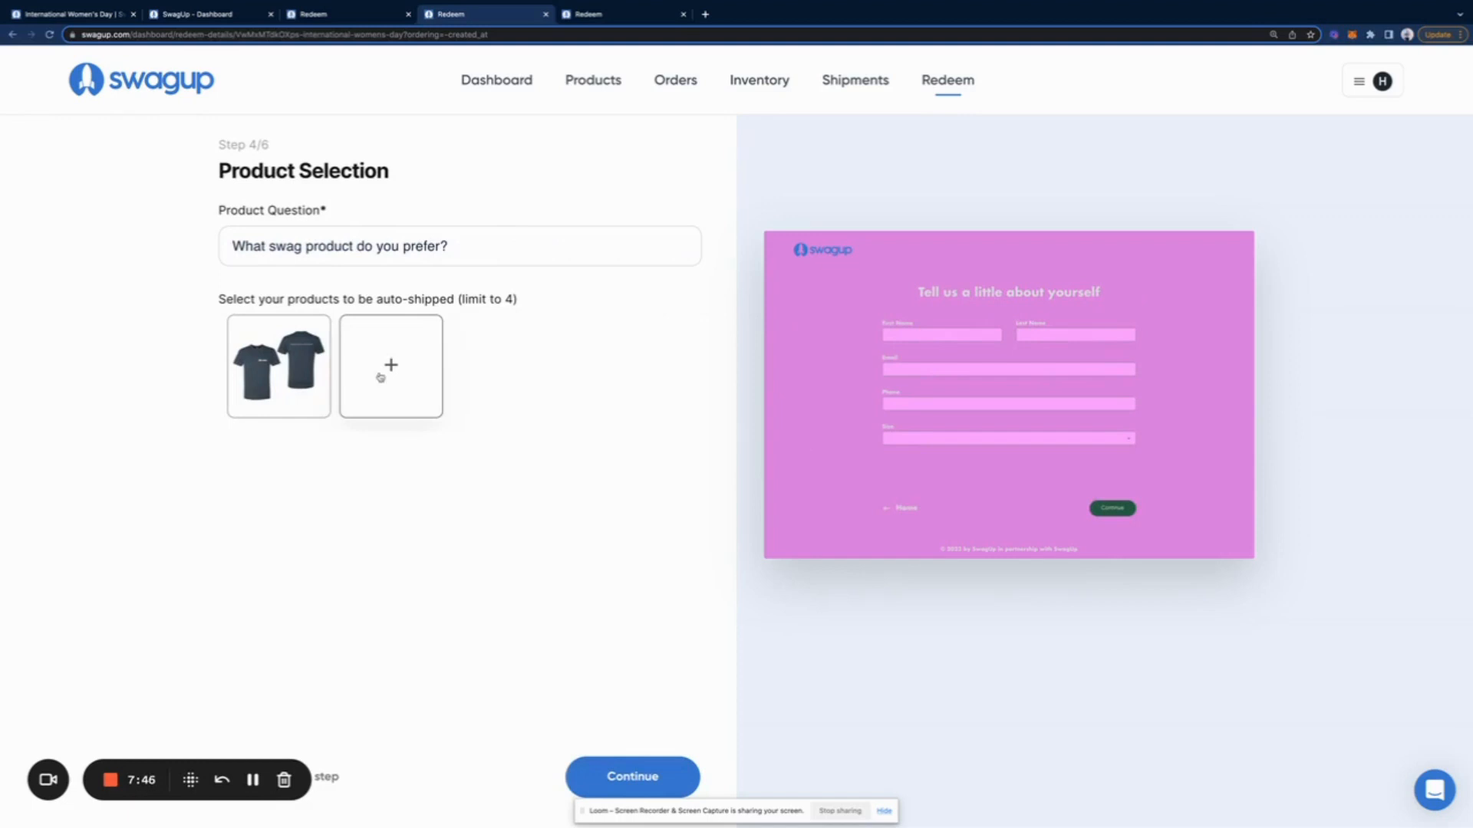
Add the SwagUp Fulfillment American Apparel shirt and the Holiday Sticker Icon to the auto-shipped products.
mouse_move(293, 376)
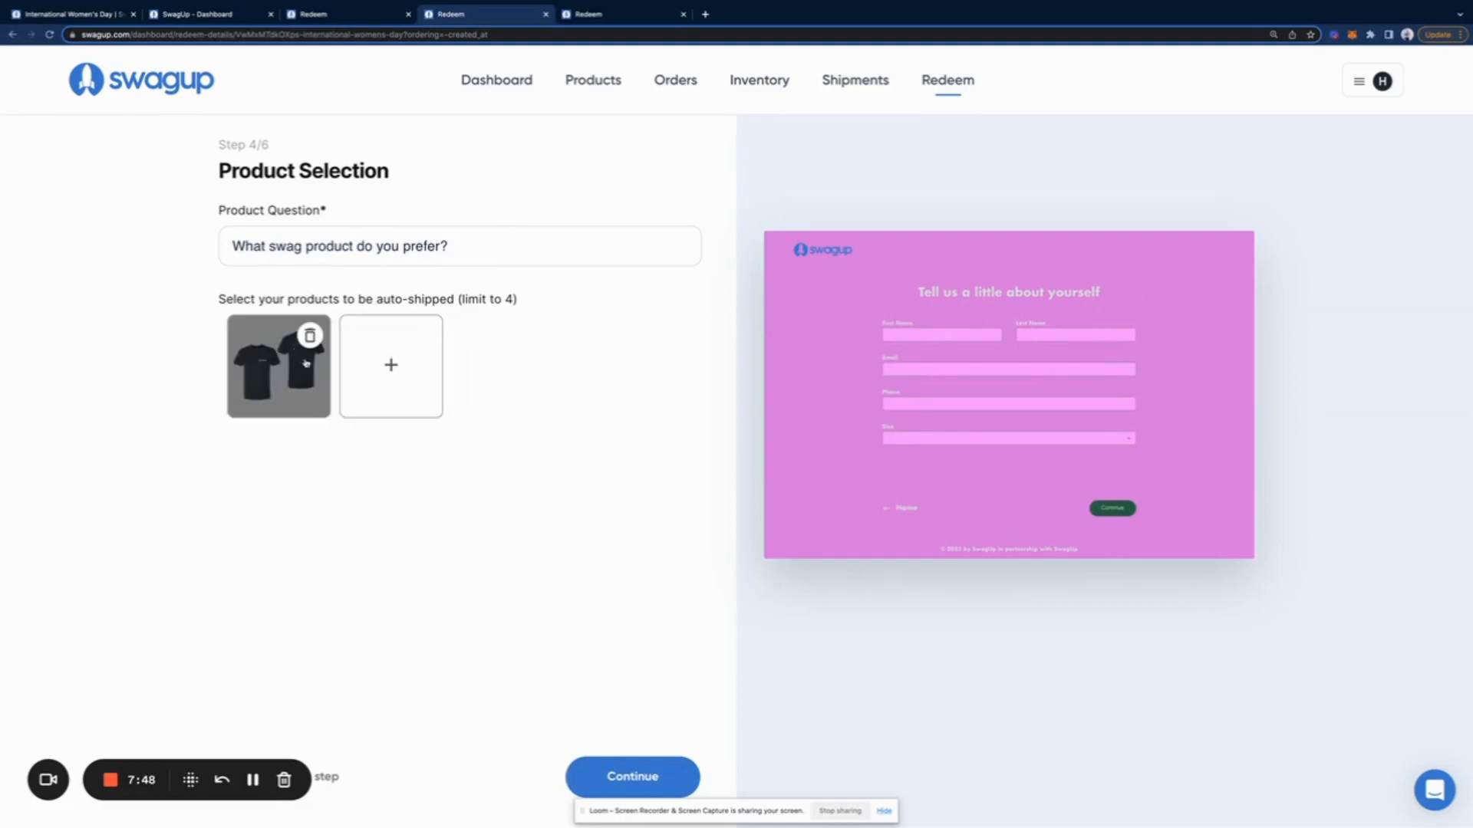
click(394, 363)
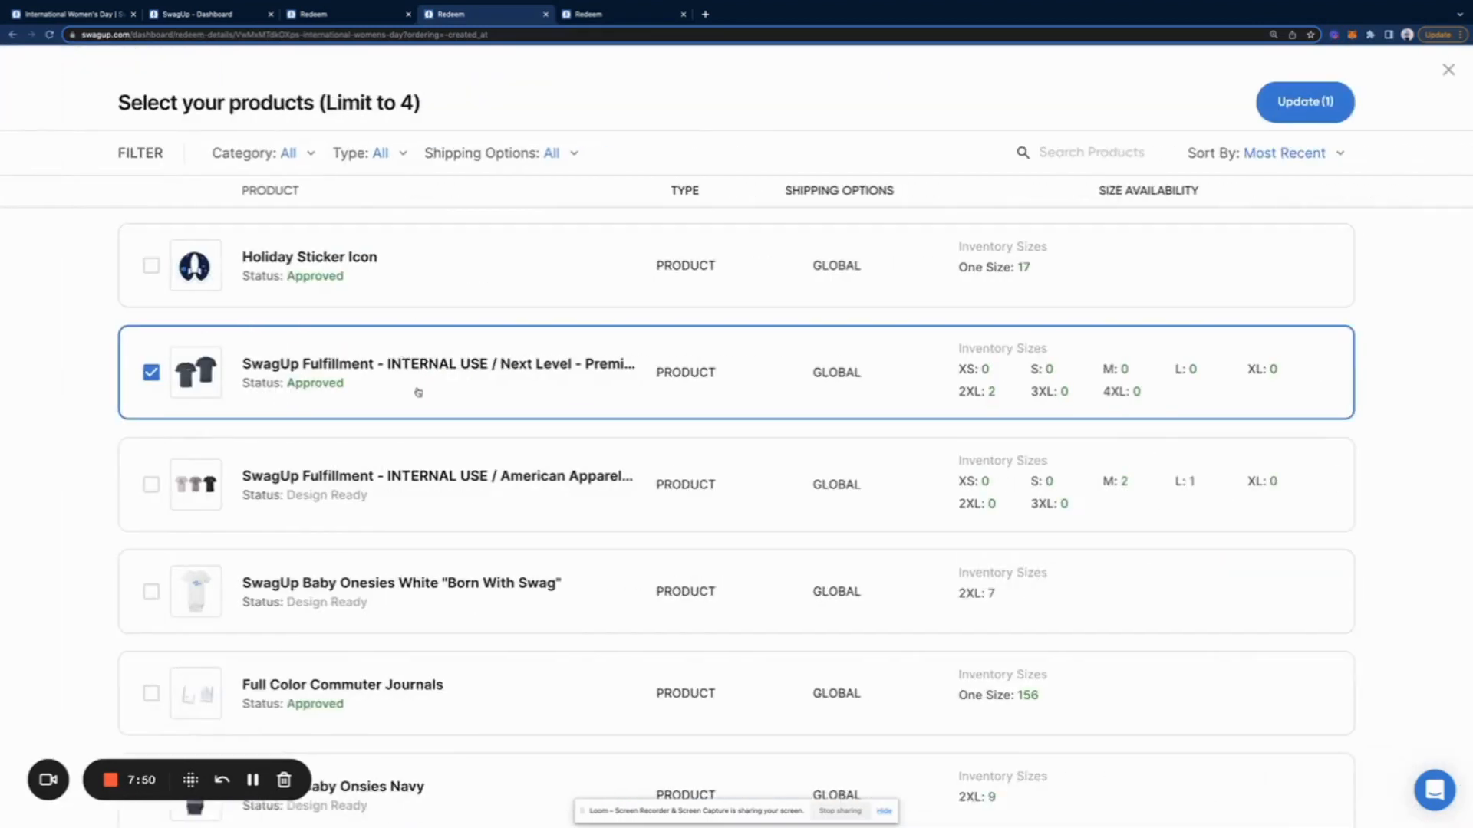
click(157, 487)
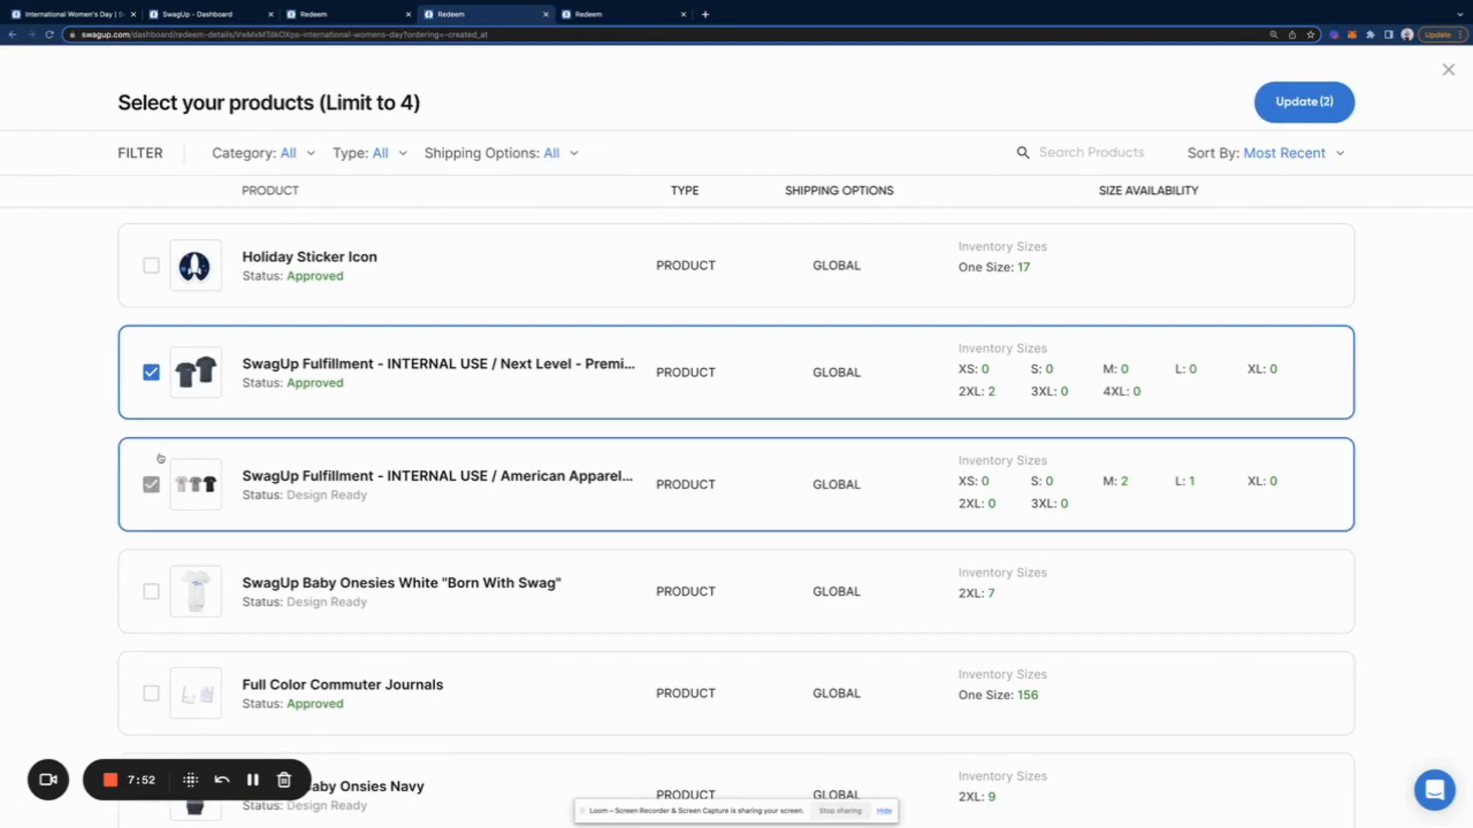
click(150, 267)
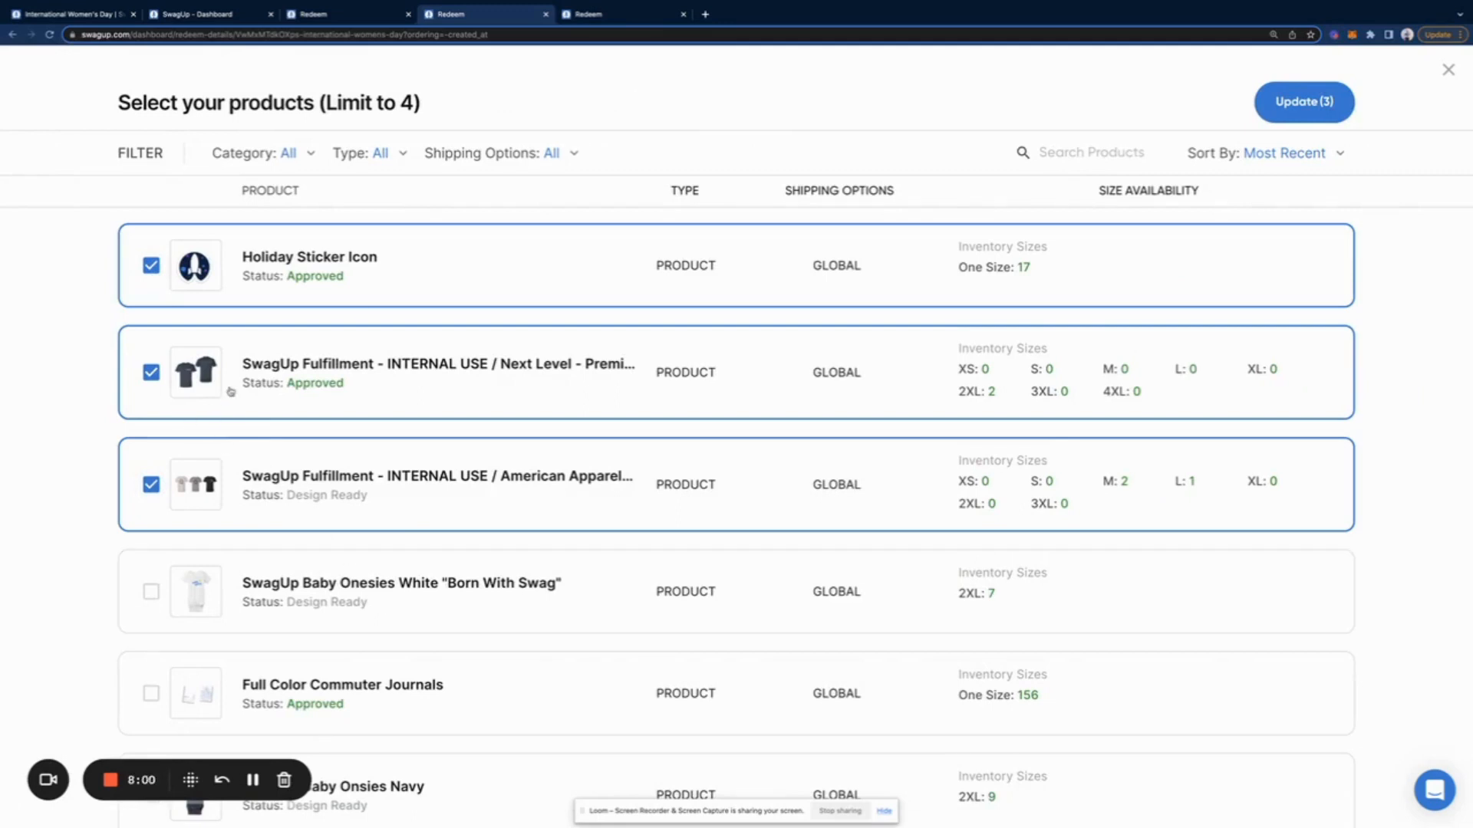
click(1315, 120)
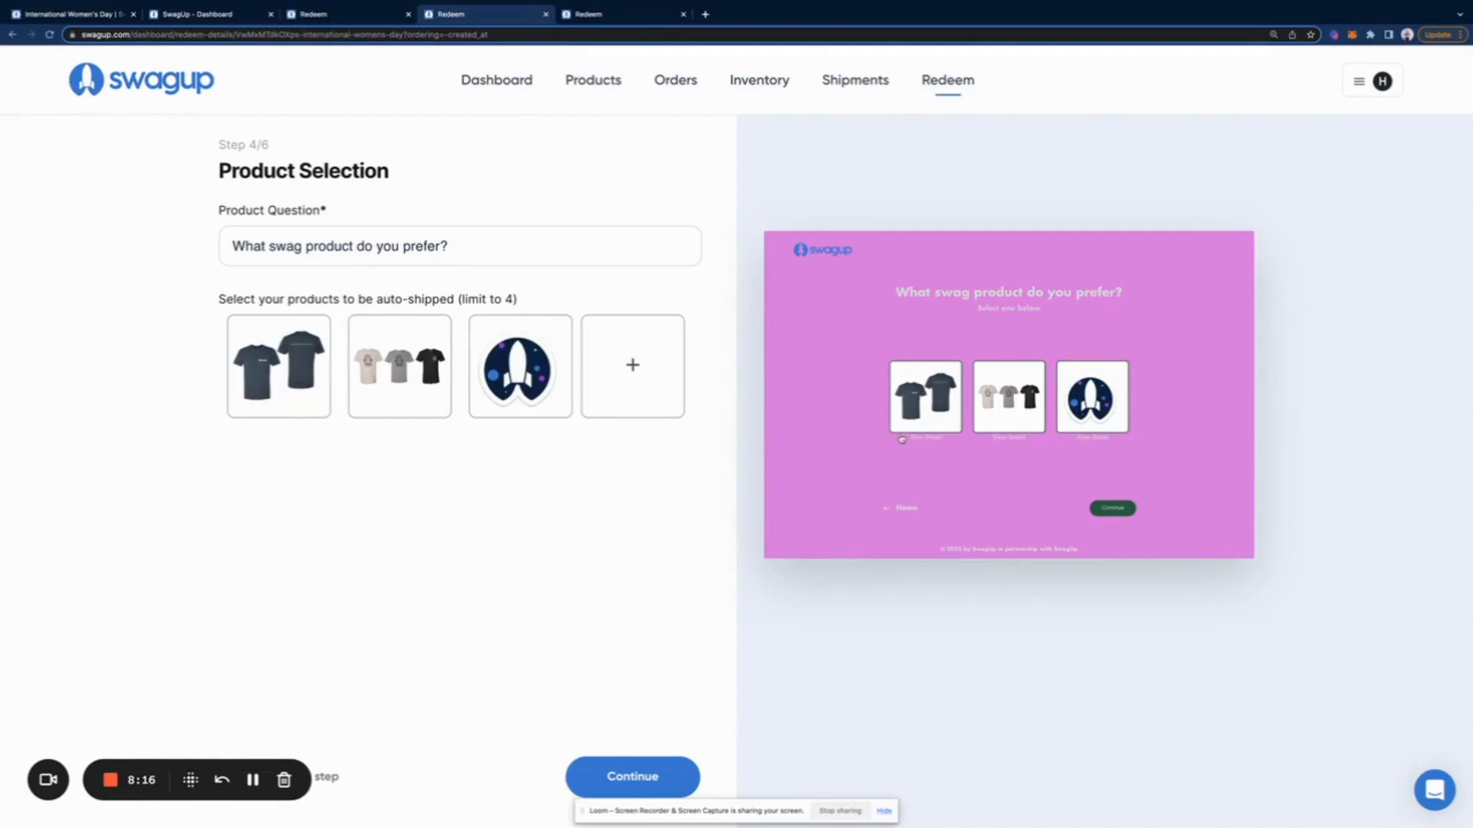
Continue past the confirmation page to the shipment settings, choosing Express shipping and No limit for redemptions.
click(640, 778)
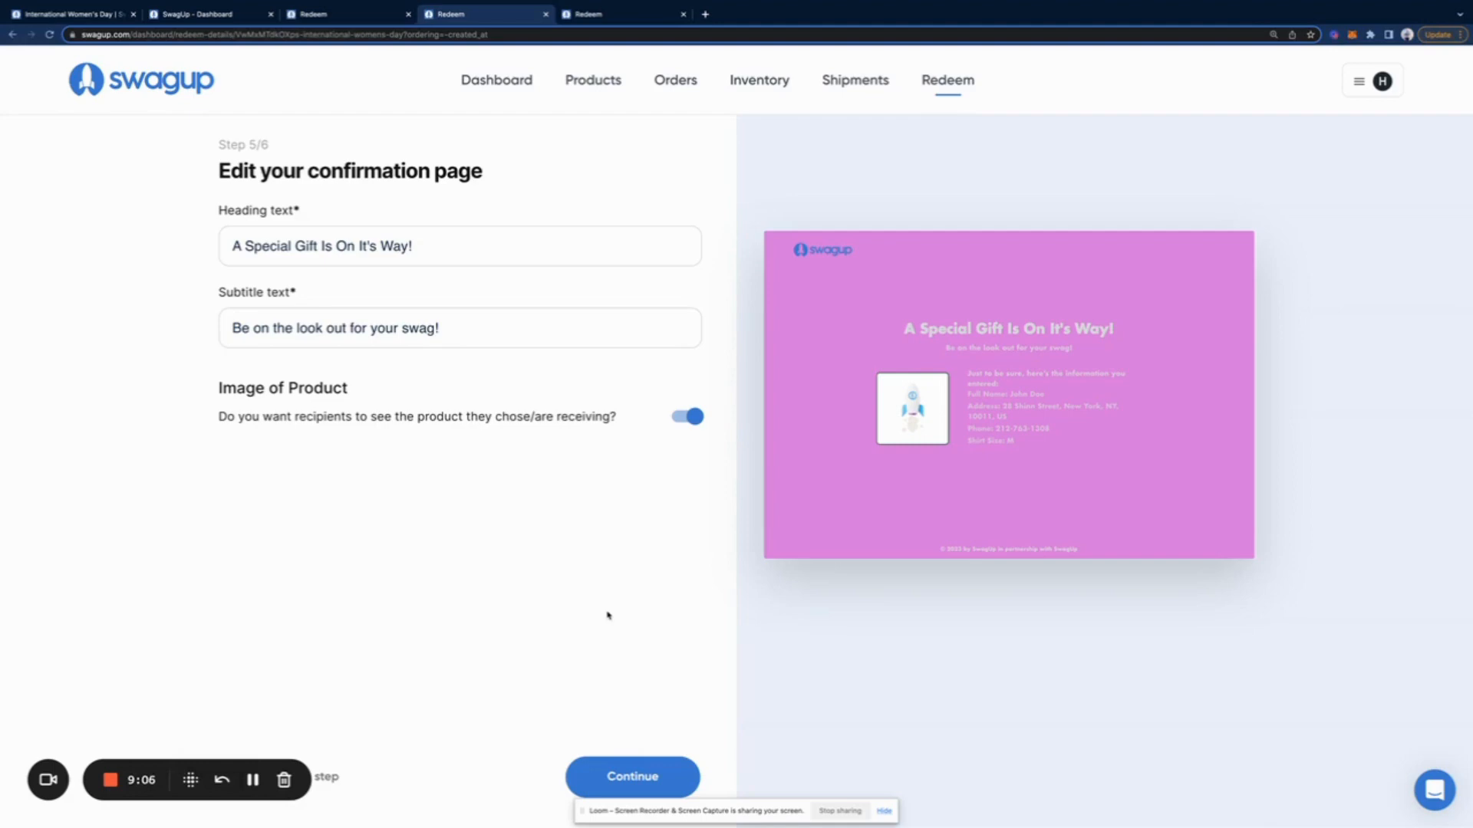
click(676, 774)
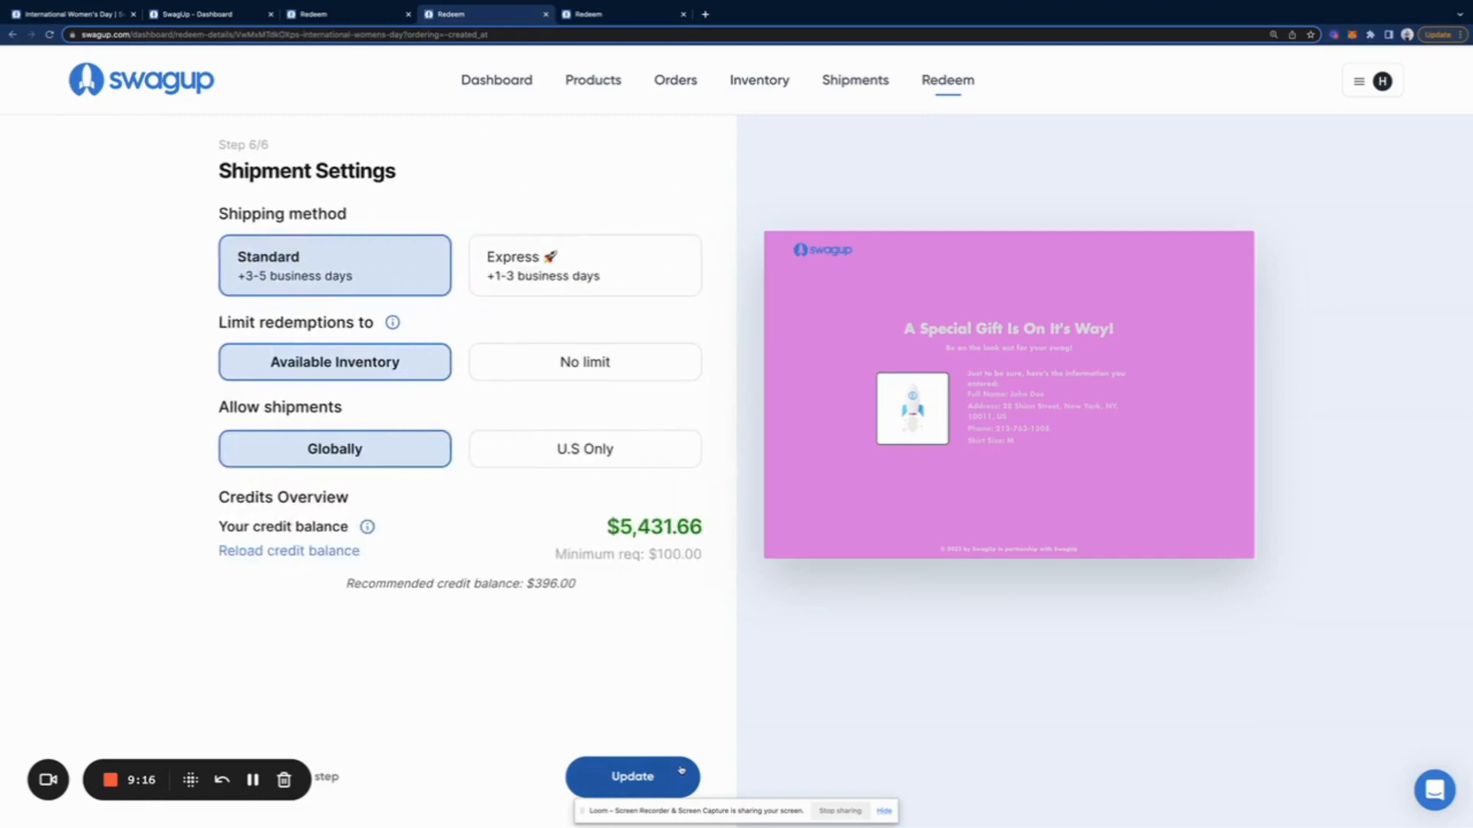
click(489, 290)
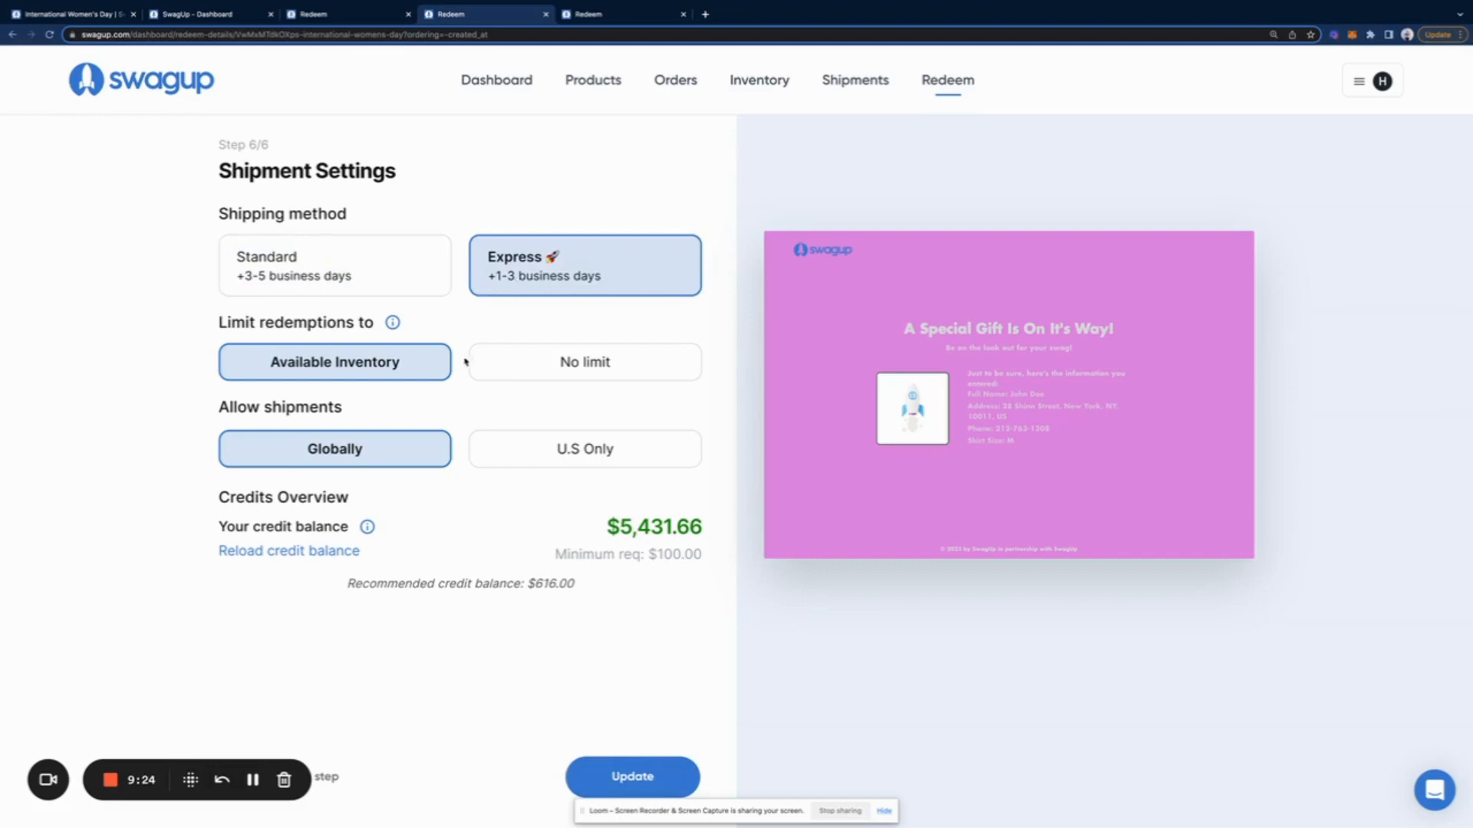
click(493, 367)
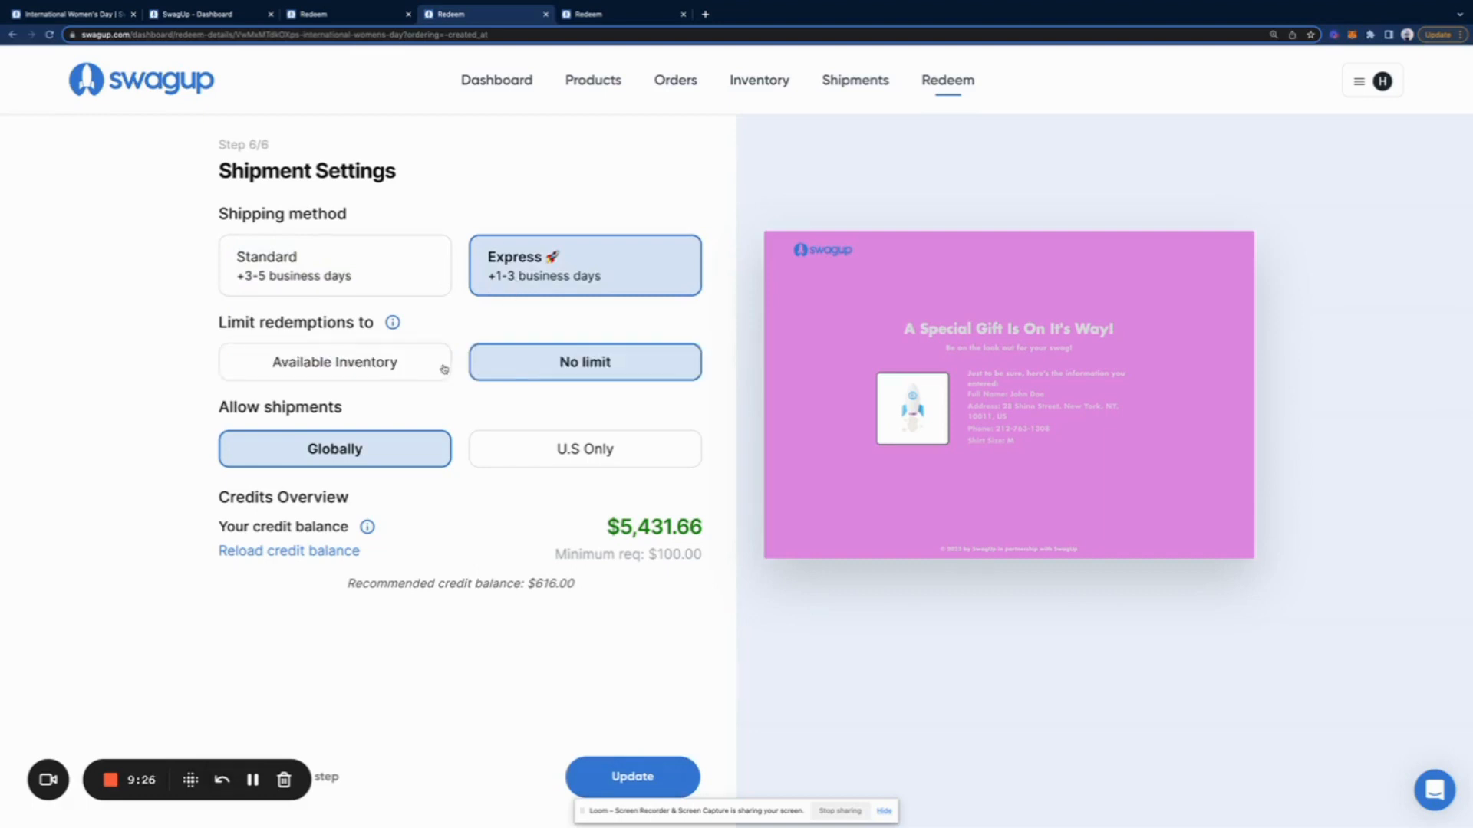
Try the Available Inventory redemption limit, return it to No limit, and try restricting the allowed shipments to U.S Only.
click(442, 369)
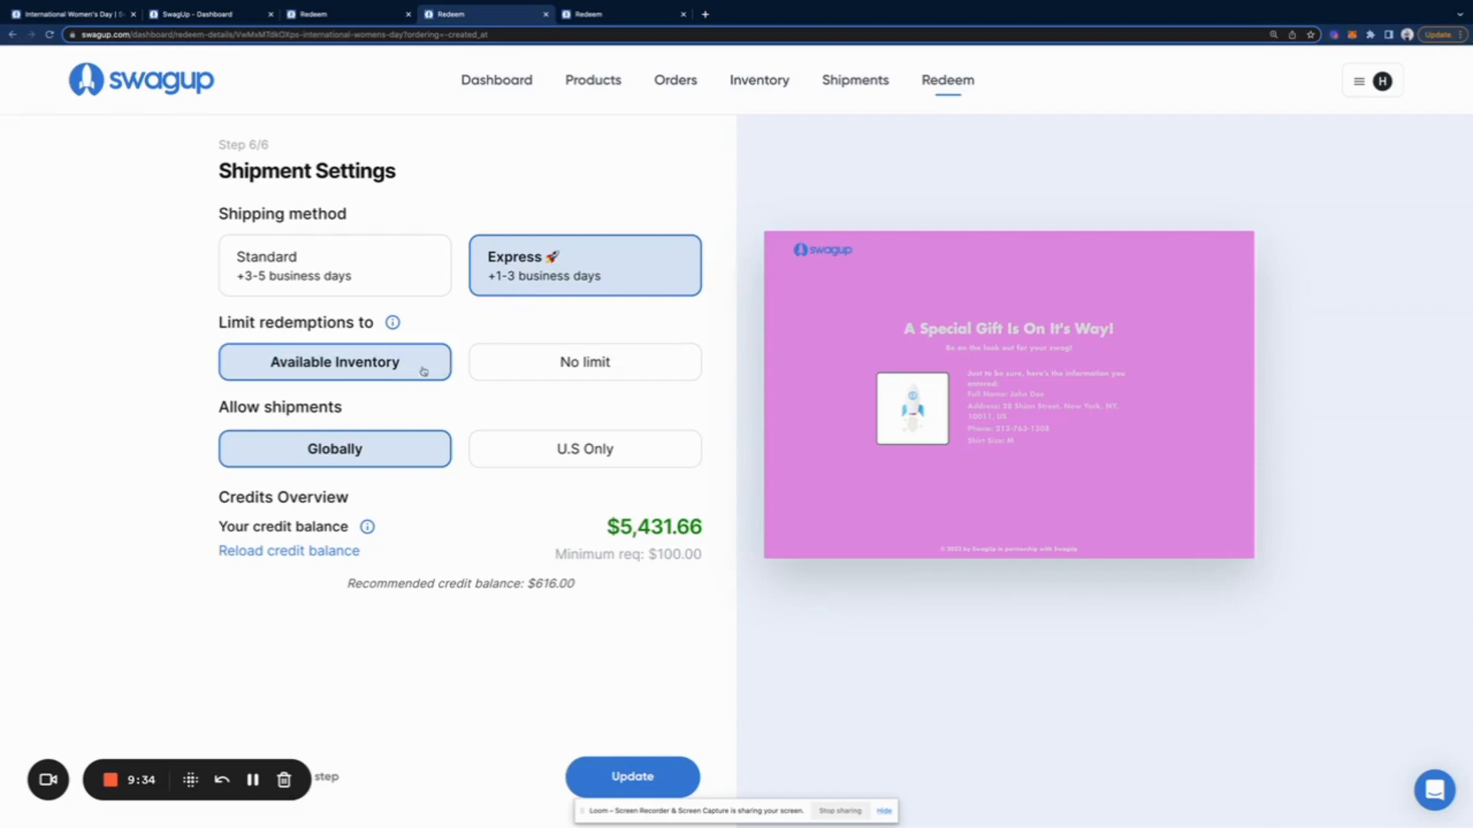
click(494, 376)
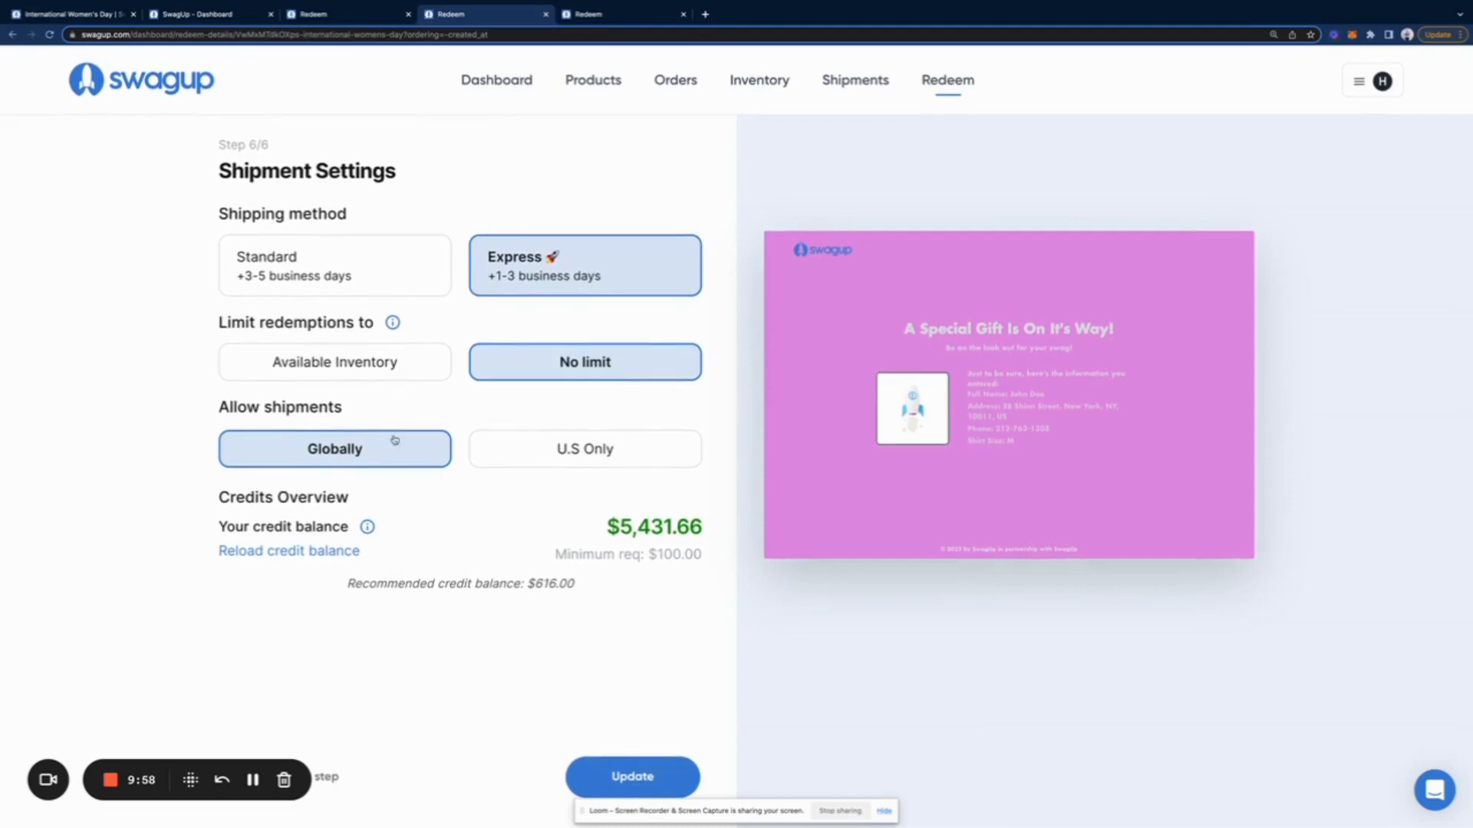
click(493, 452)
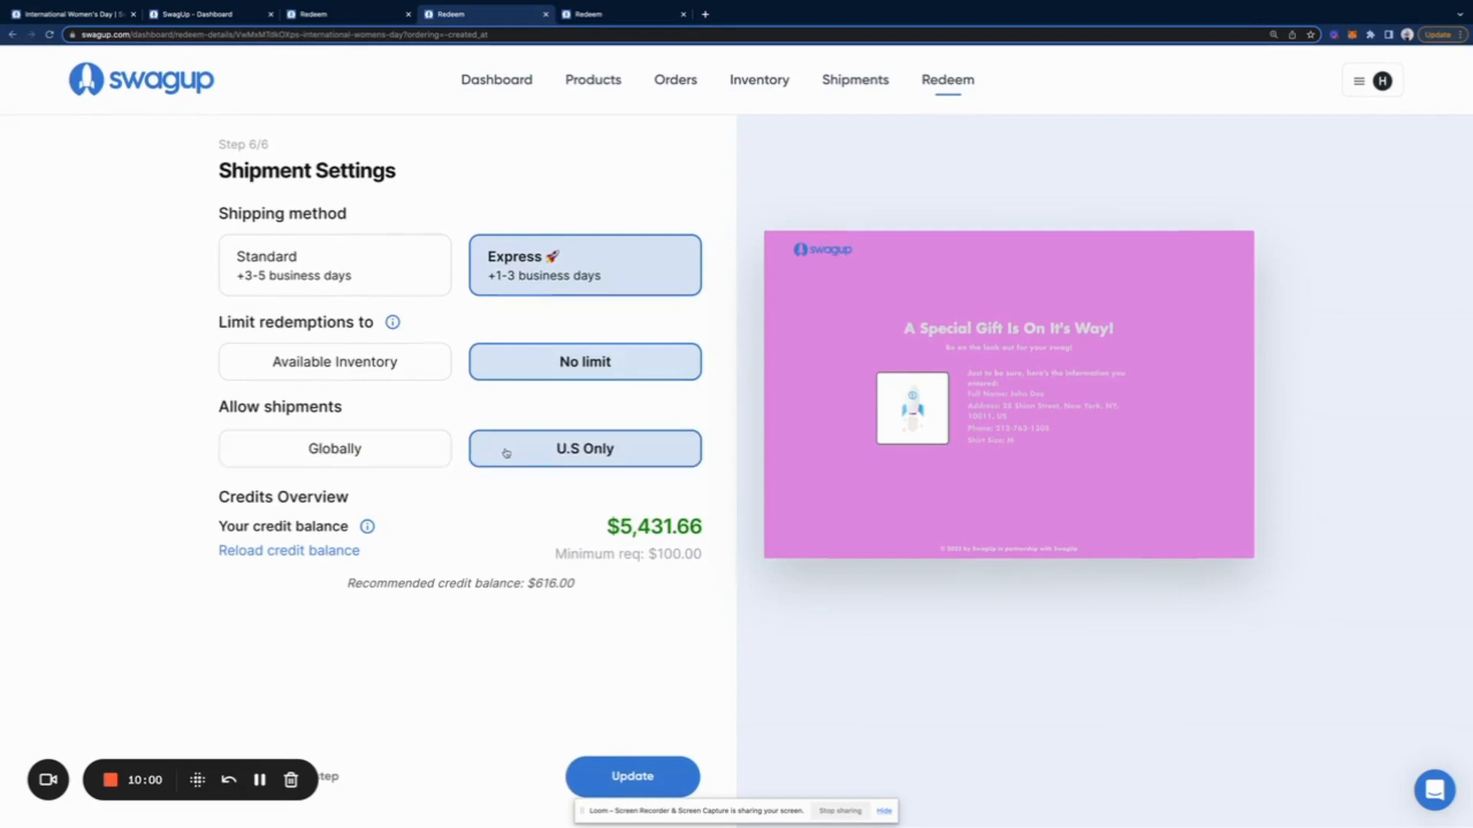
click(420, 461)
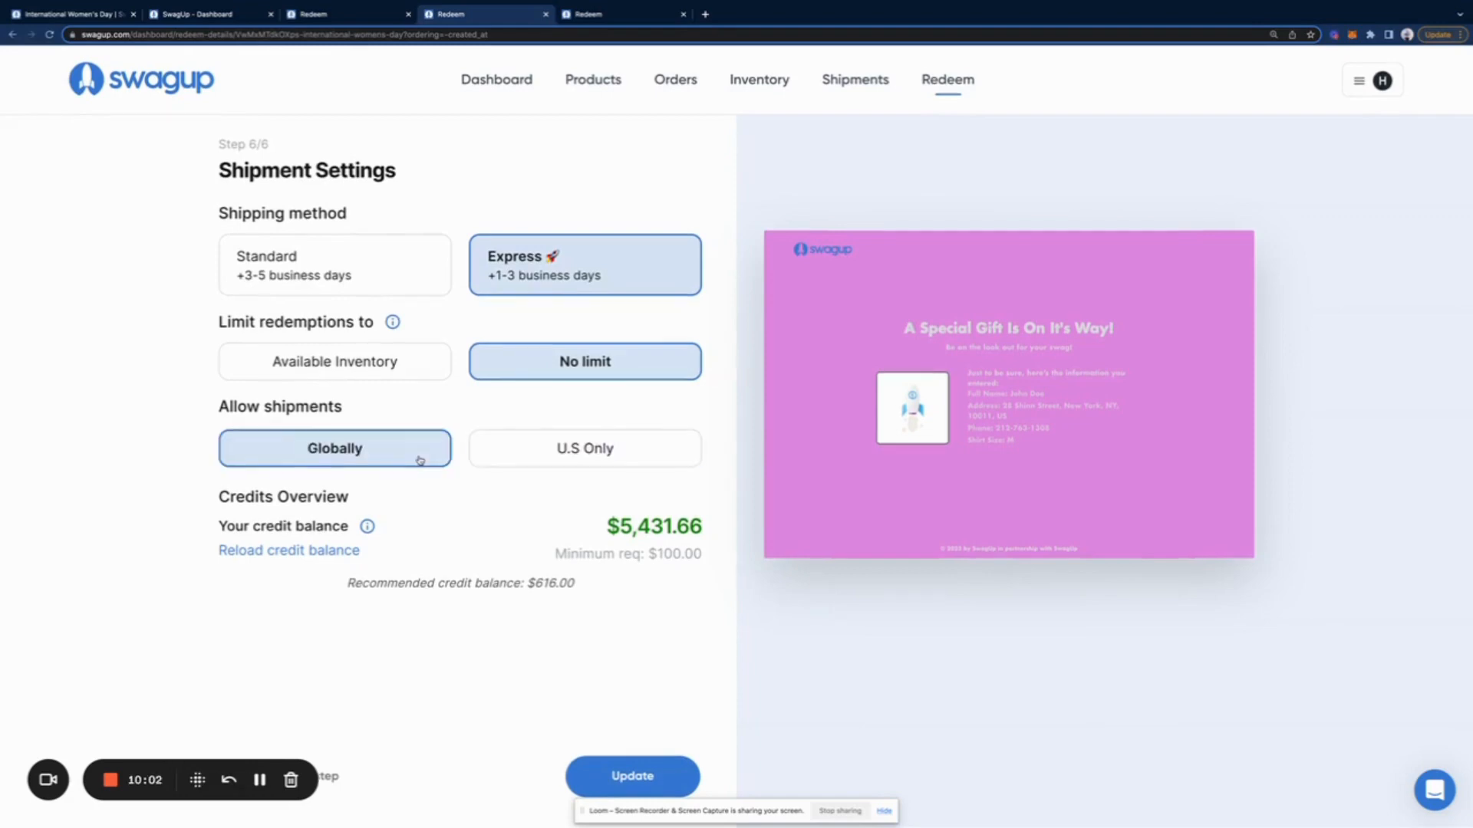
click(500, 455)
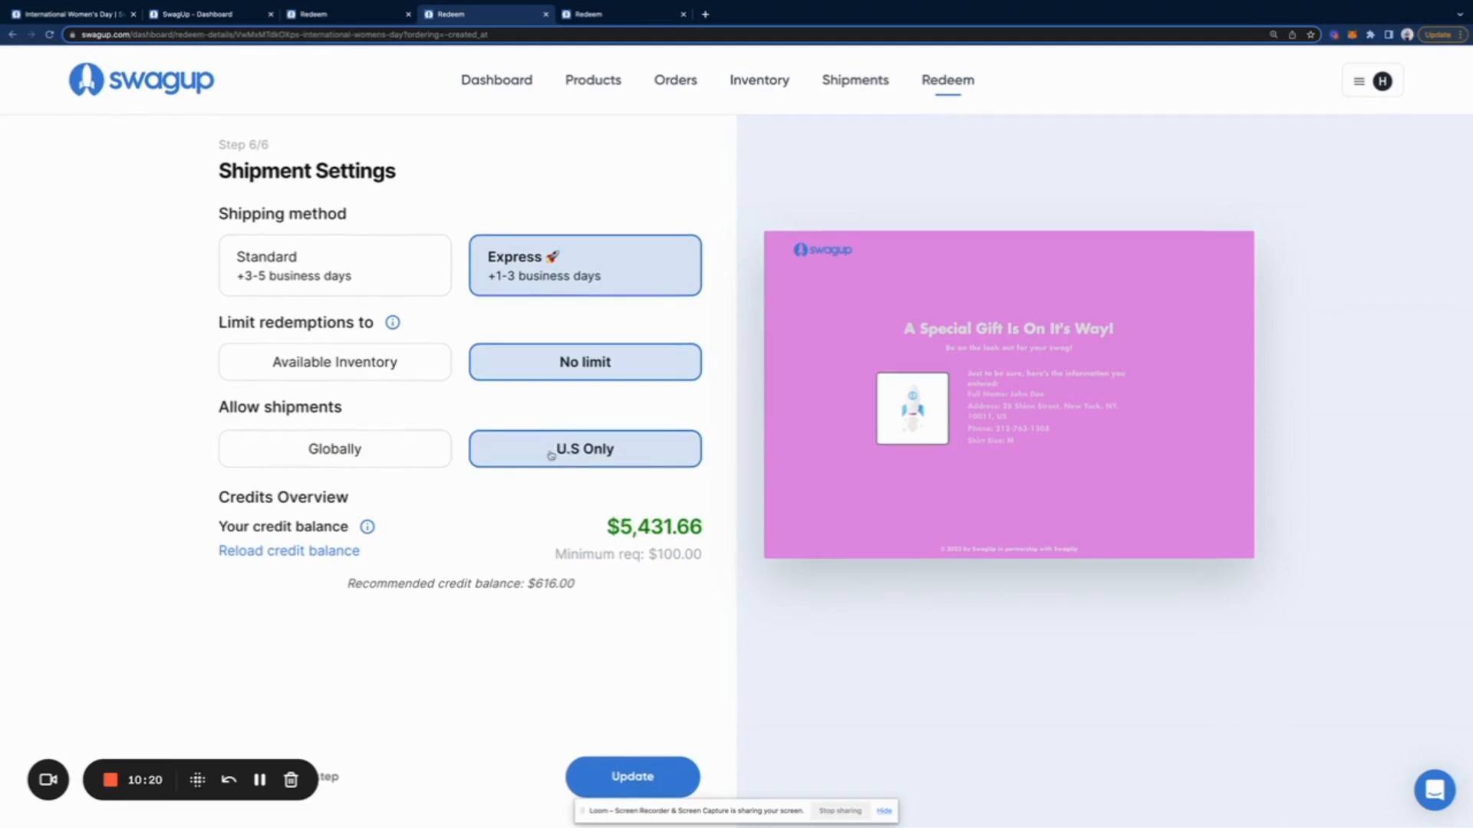
Allow shipments globally and update the redeem page with the chosen shipment settings.
click(359, 464)
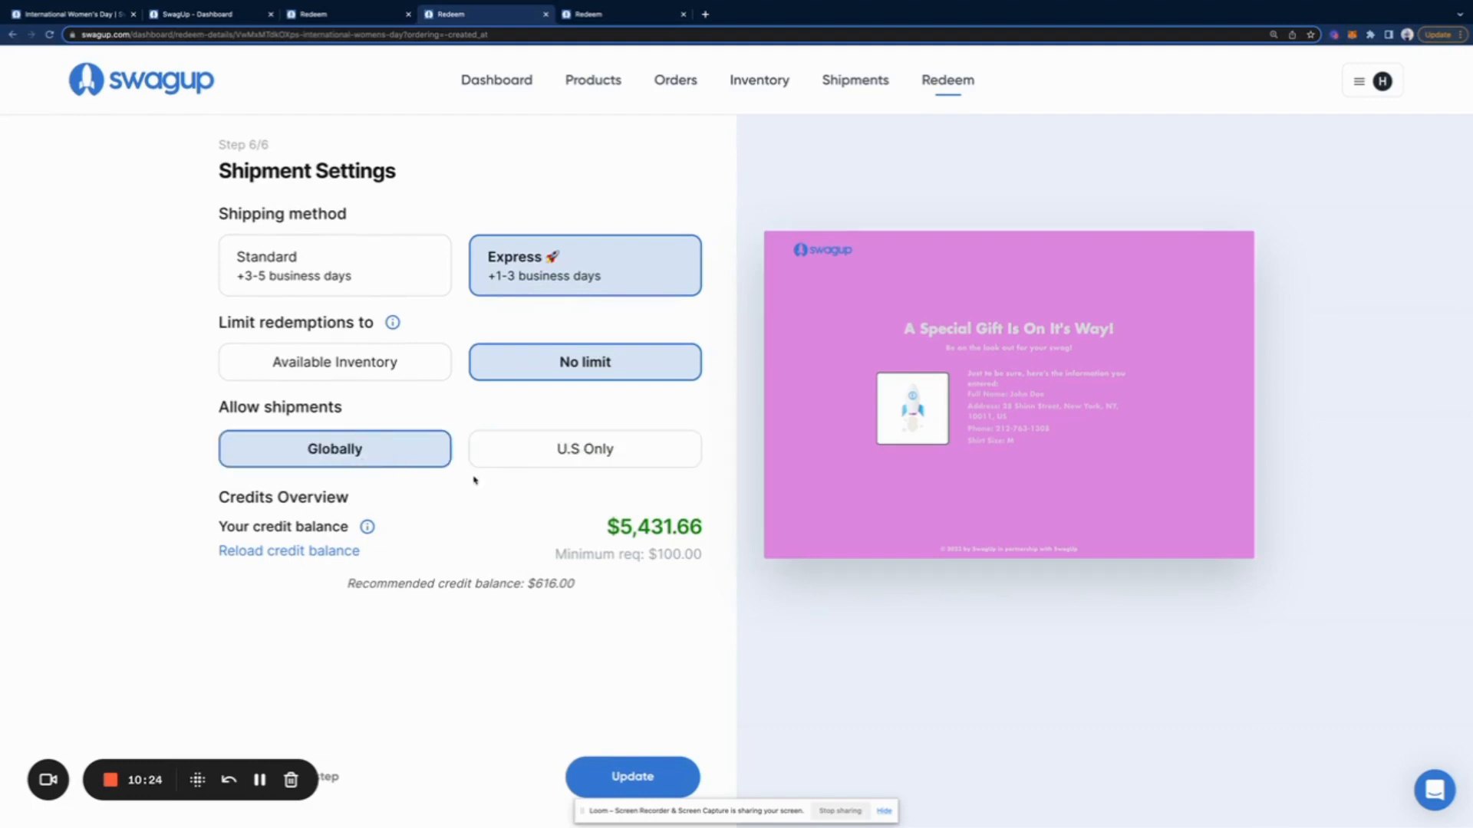
click(646, 783)
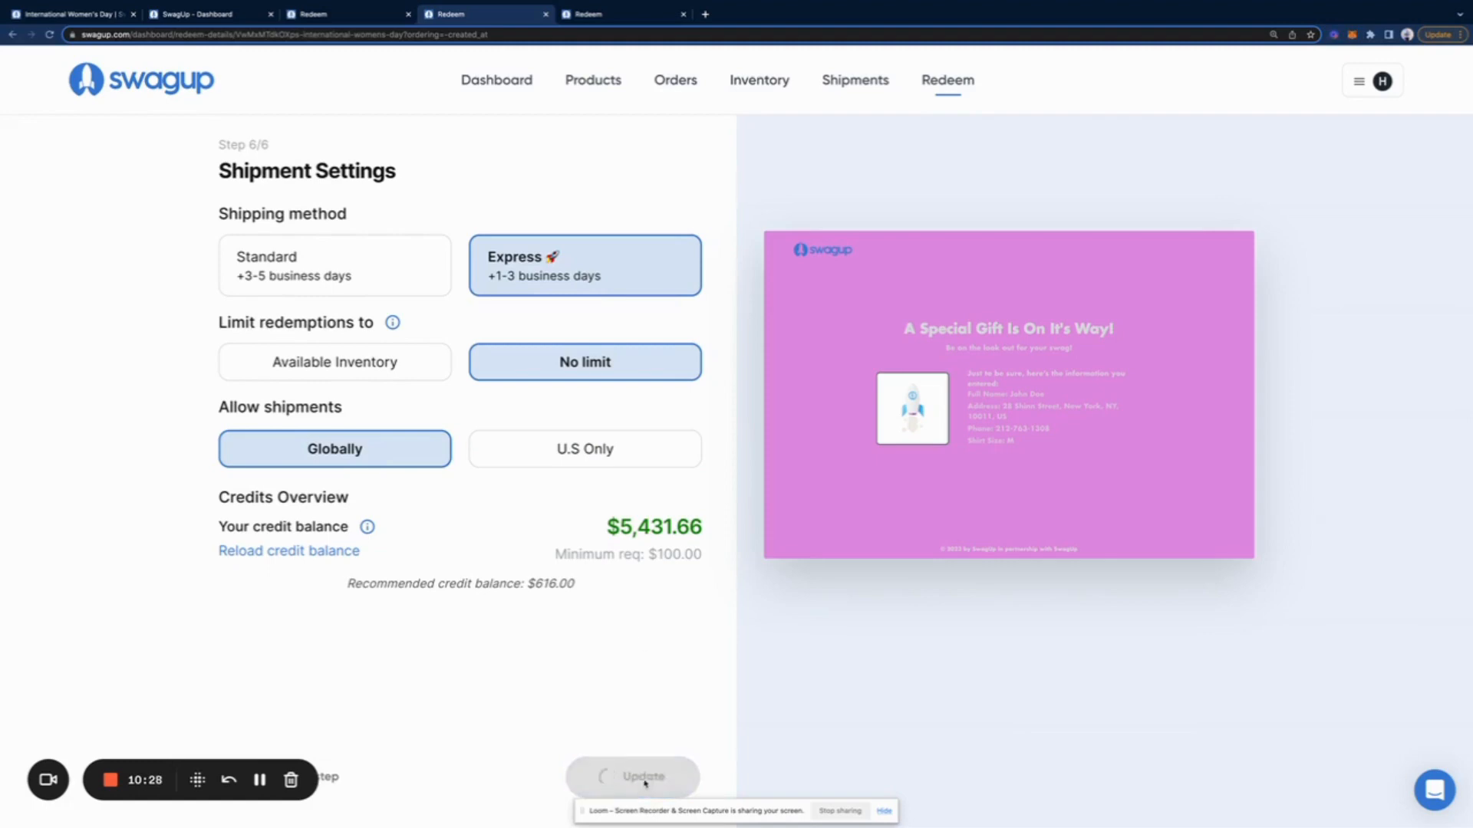